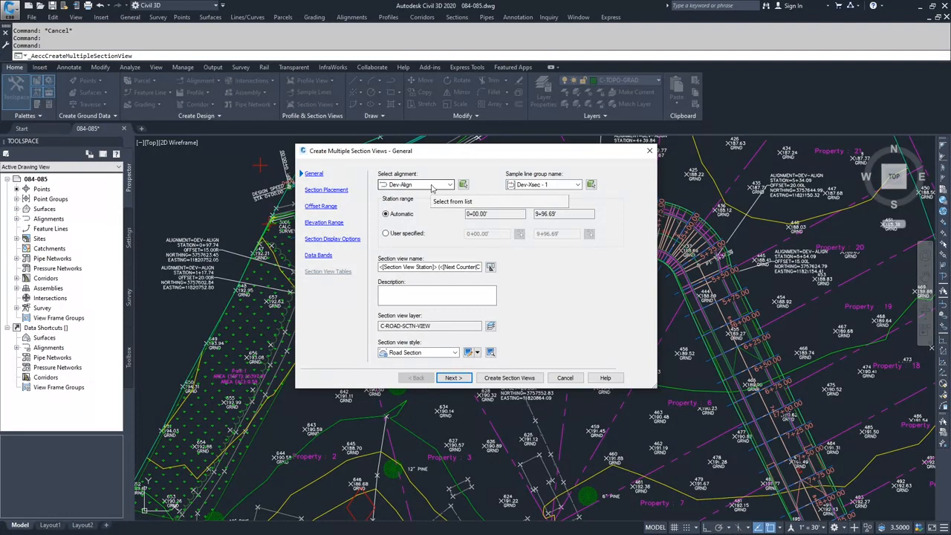
Choose the Dev-Align alignment and the Dev-Xsec - 1 sample line group for the multiple section views.
left_click(427, 191)
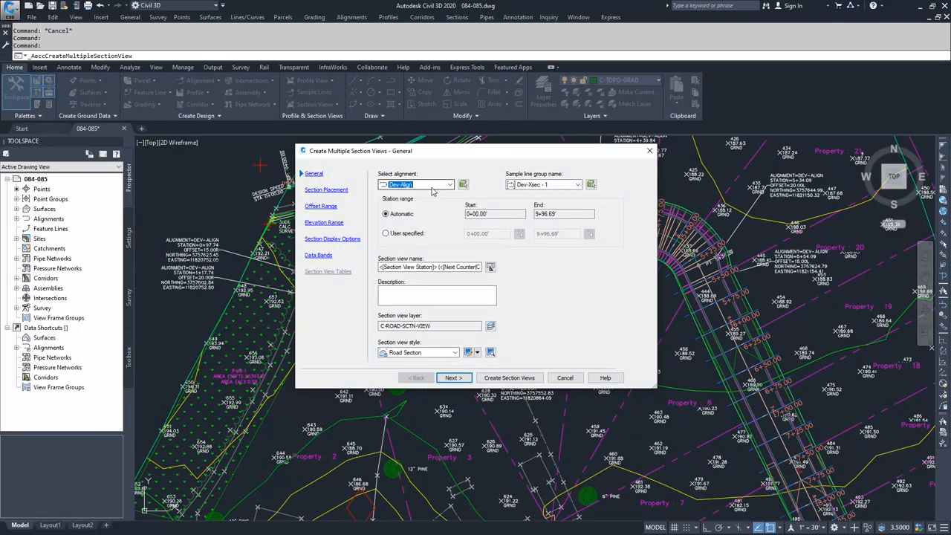
left_click(555, 187)
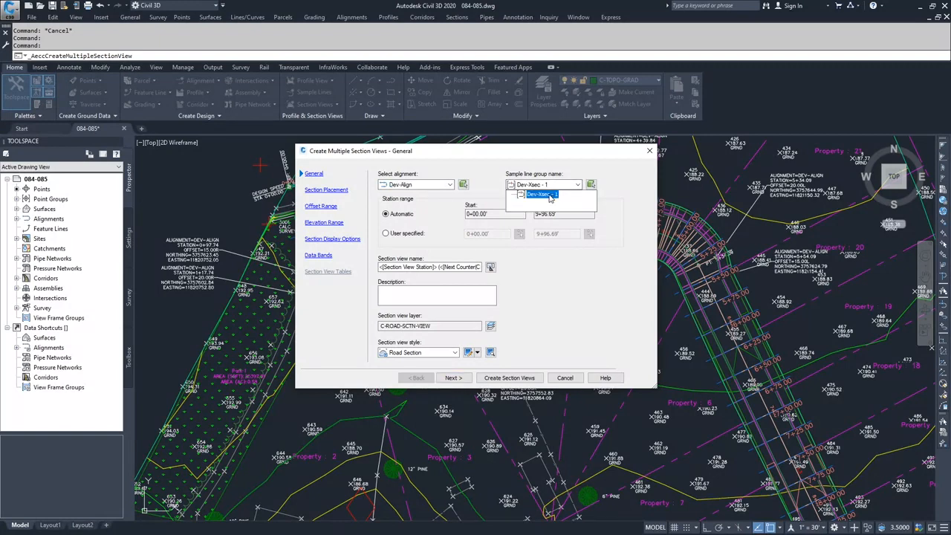
left_click(550, 195)
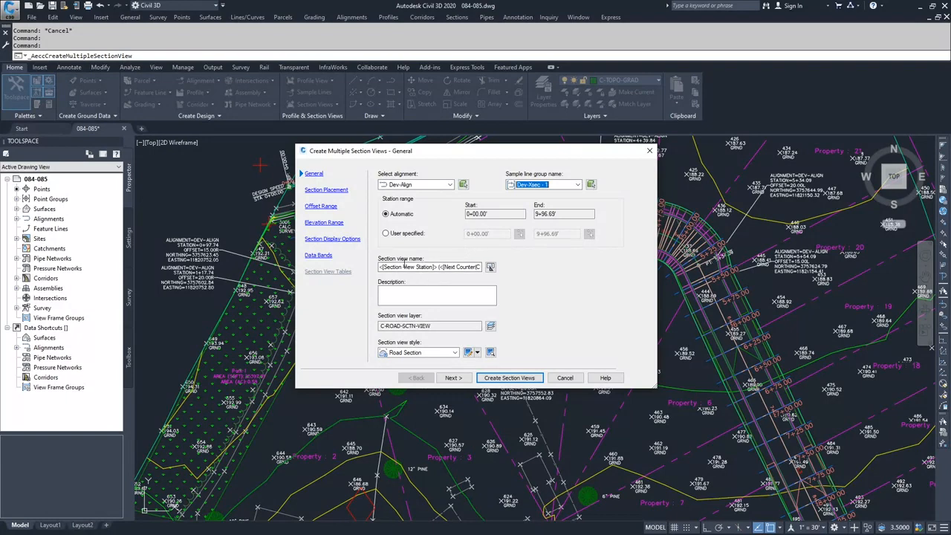
Replace the station field in the section view name with Dev-Xsec, keeping the counter.
left_click_drag(439, 266, 377, 268)
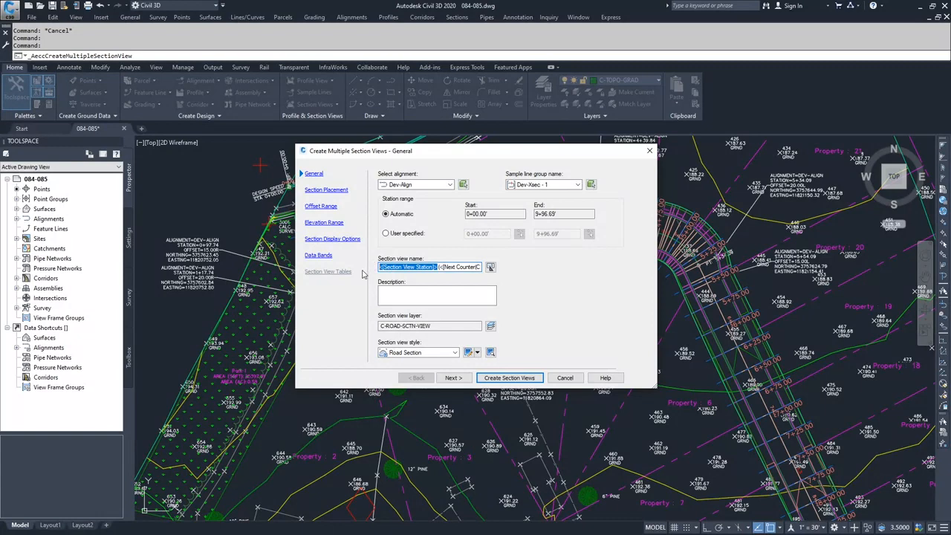
type("Dev-X")
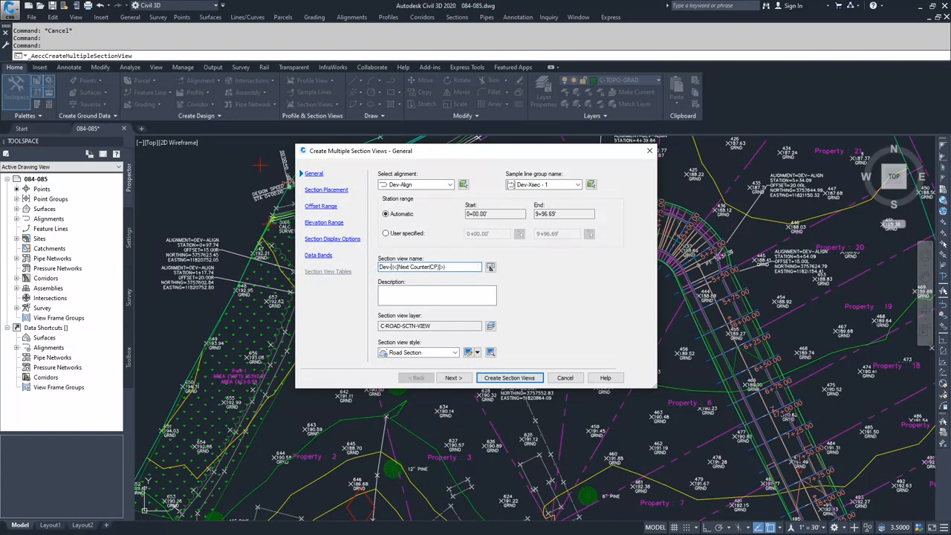
type("sec")
Open the Road Section view style and review its information, graph, grid, title annotation, axes, display and summary settings.
left_click(469, 354)
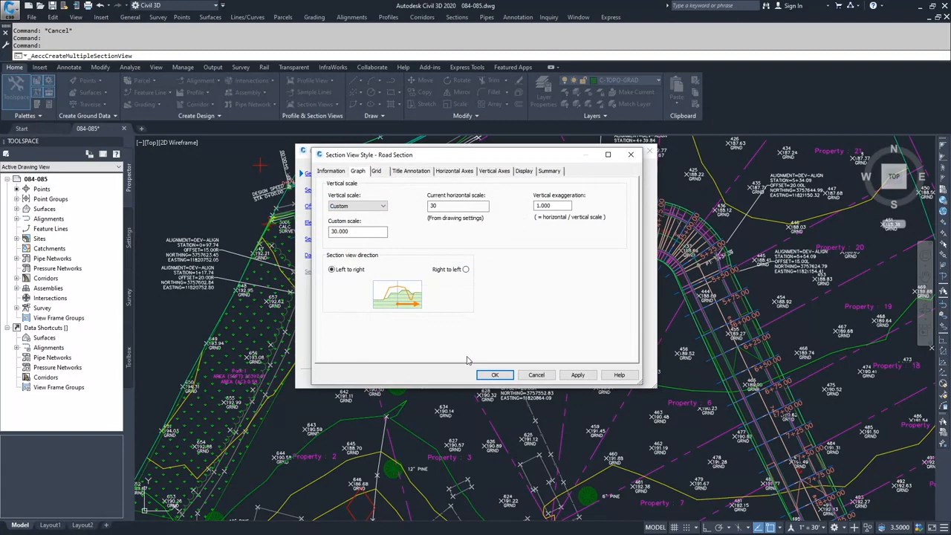
left_click(334, 172)
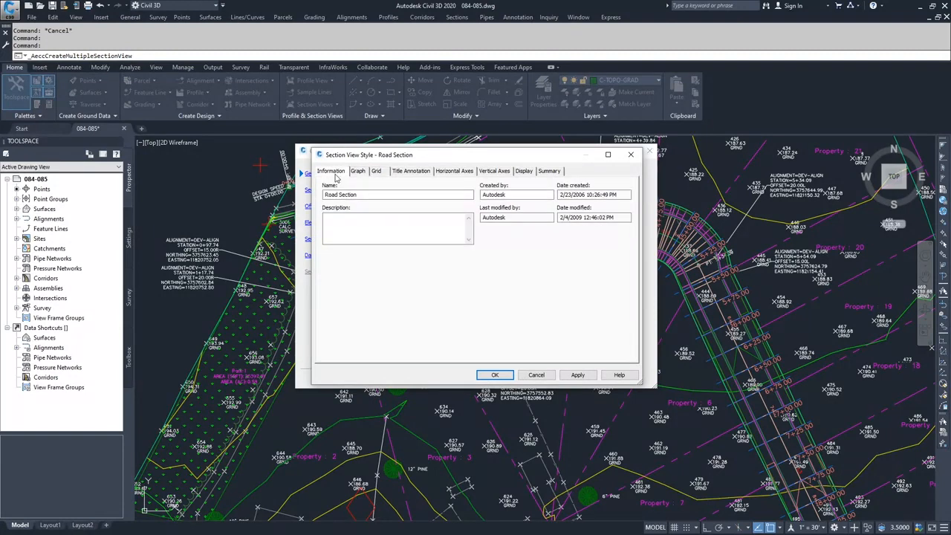
left_click(359, 172)
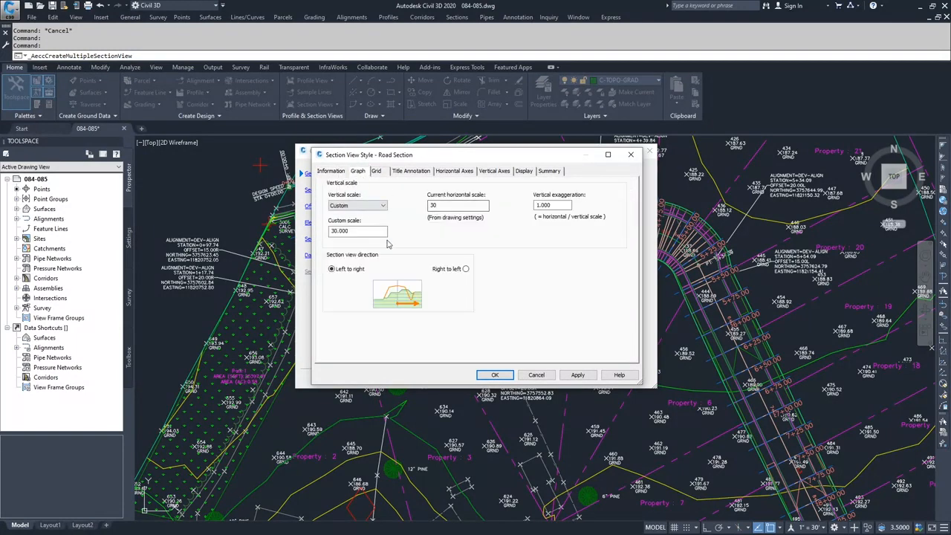
left_click(376, 171)
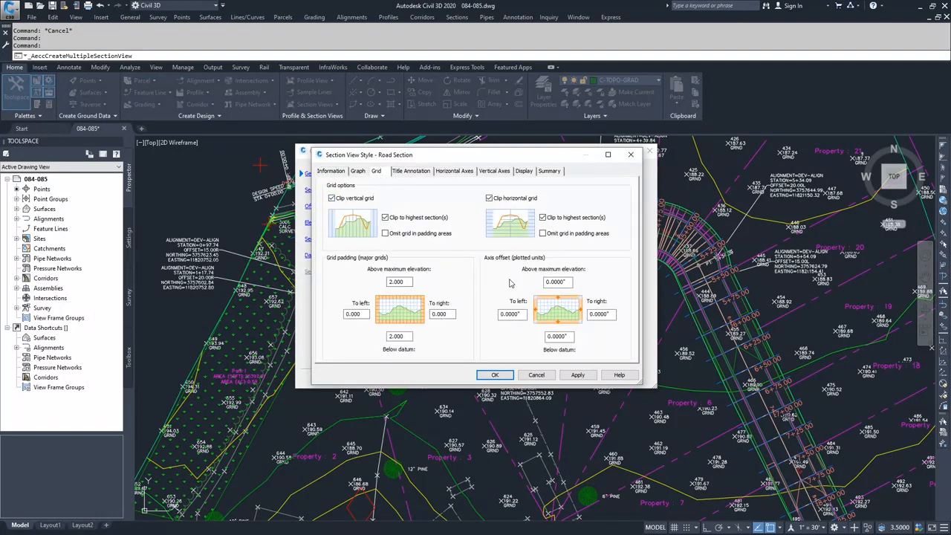
left_click(413, 172)
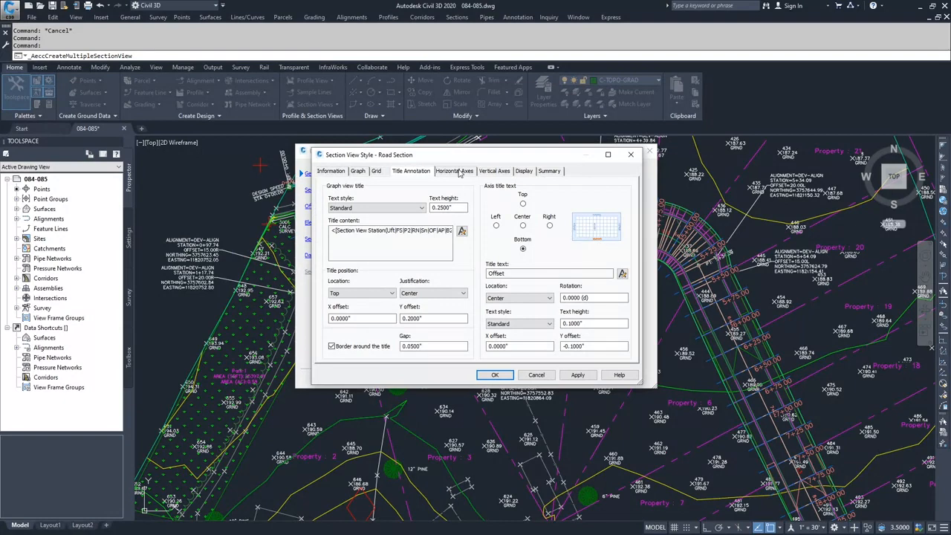
left_click(460, 171)
left_click(497, 172)
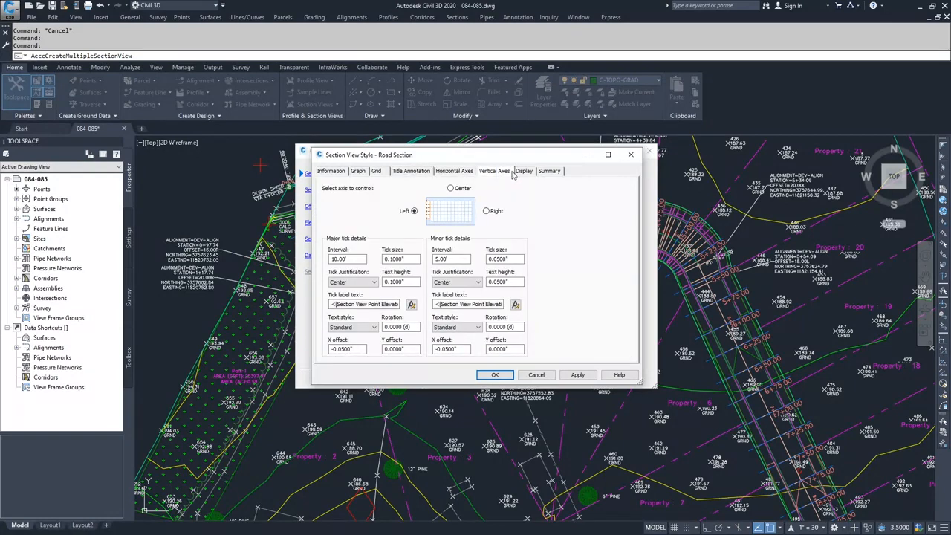
left_click(524, 172)
left_click(550, 171)
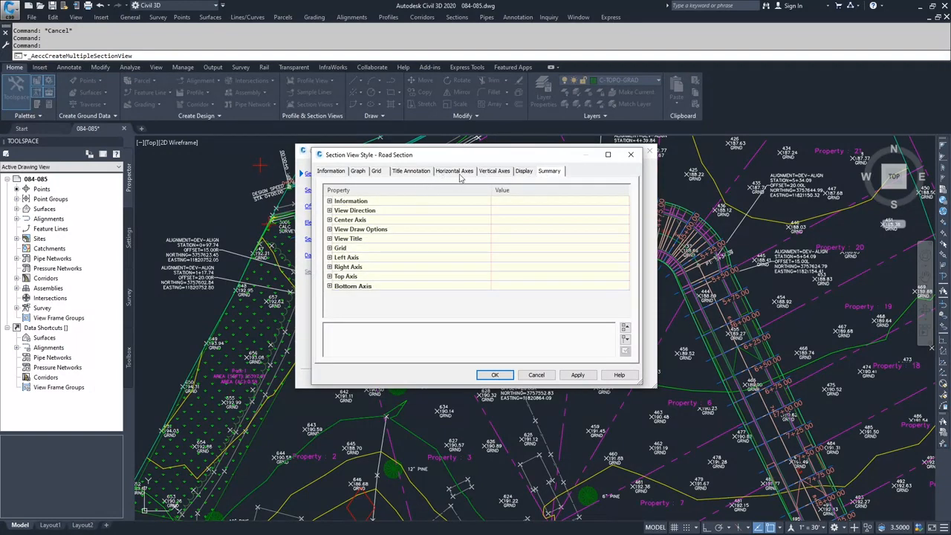
Examine the Road Section style's vertical axes and custom vertical scale, and close the style.
left_click(496, 172)
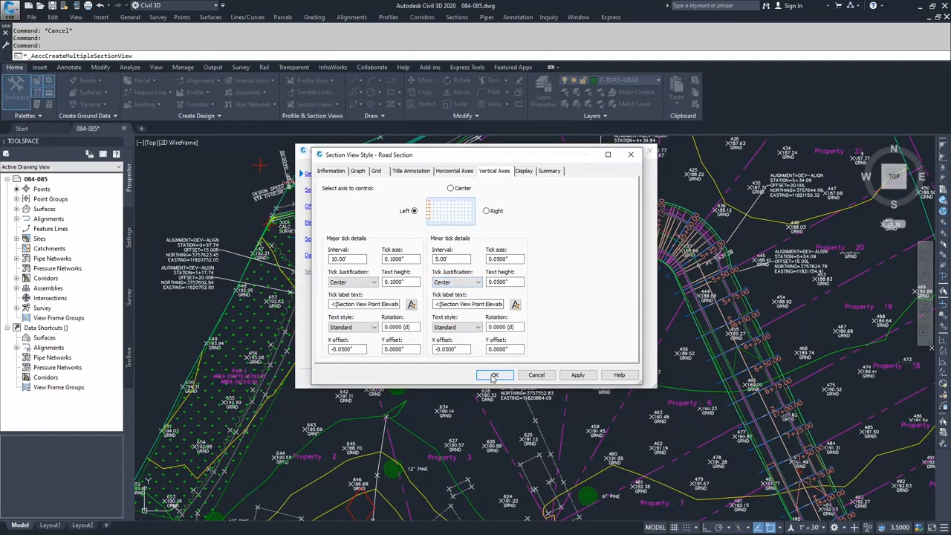
left_click(358, 171)
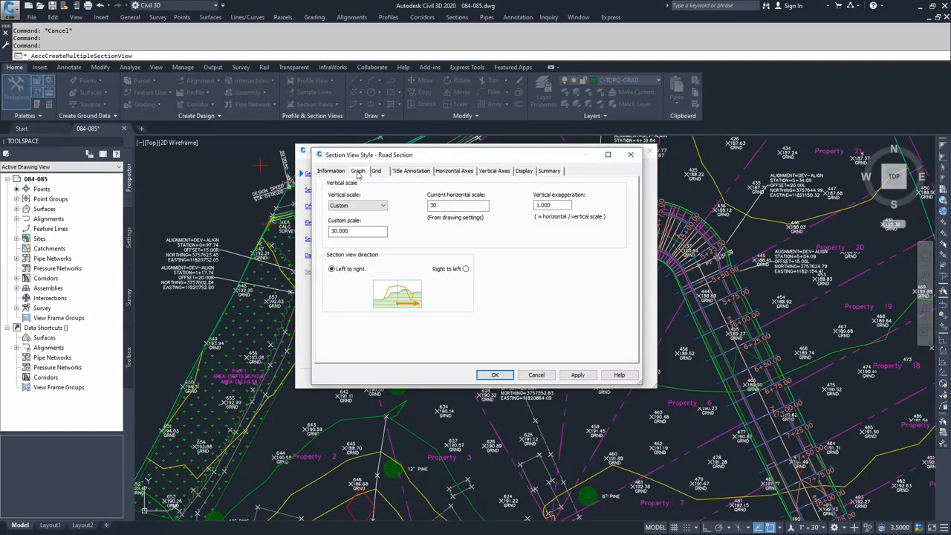
left_click(331, 234)
left_click(355, 230)
left_click(495, 375)
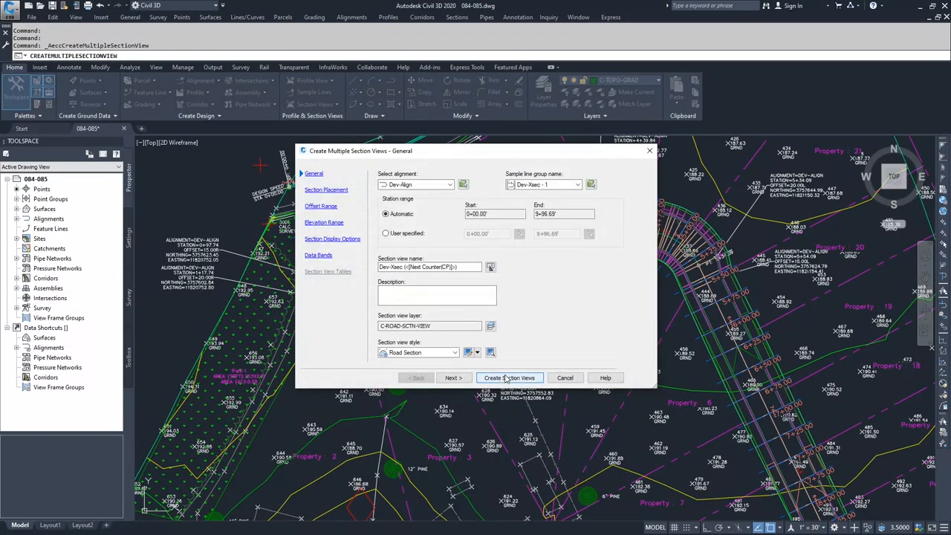
Set the cross section sheet template to the ARCH D Section 20 Scale layout for production placement.
left_click(454, 377)
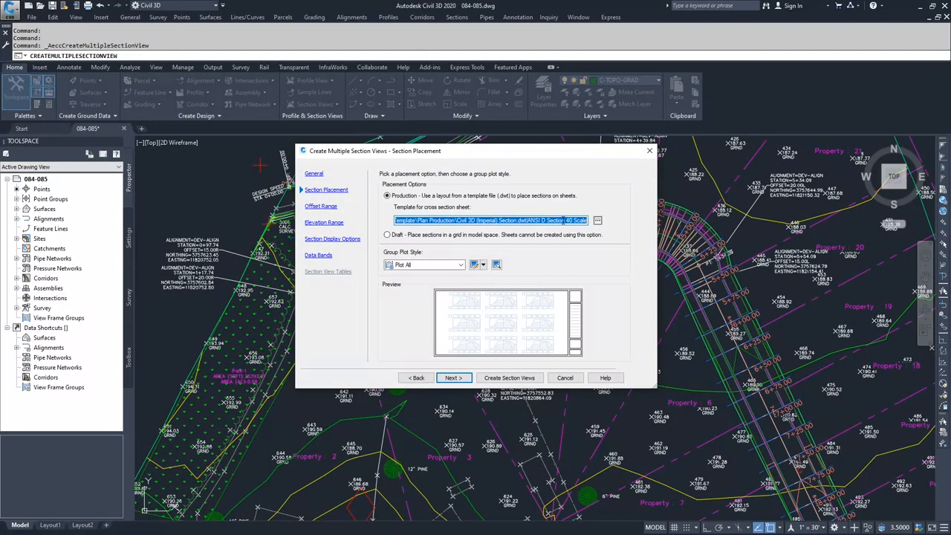
left_click_drag(513, 220, 589, 221)
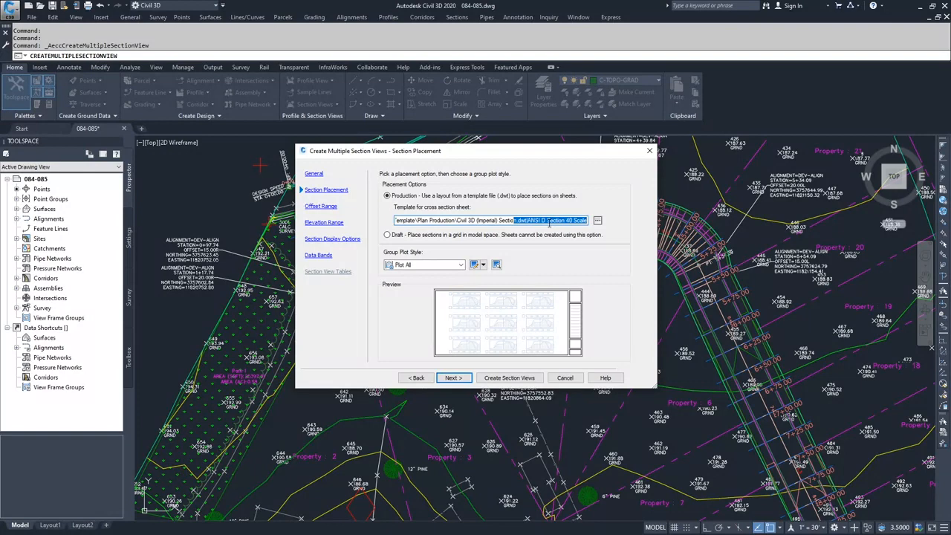
left_click(597, 221)
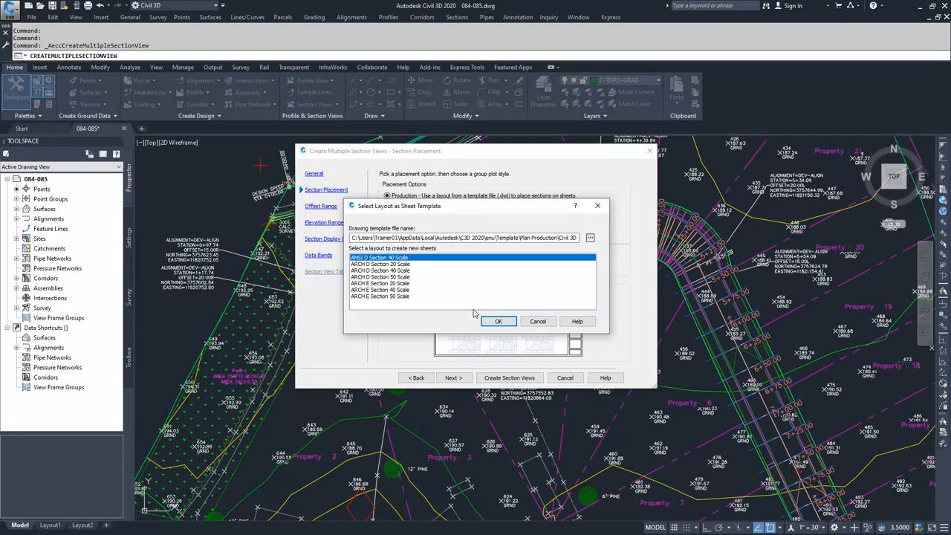
left_click(376, 265)
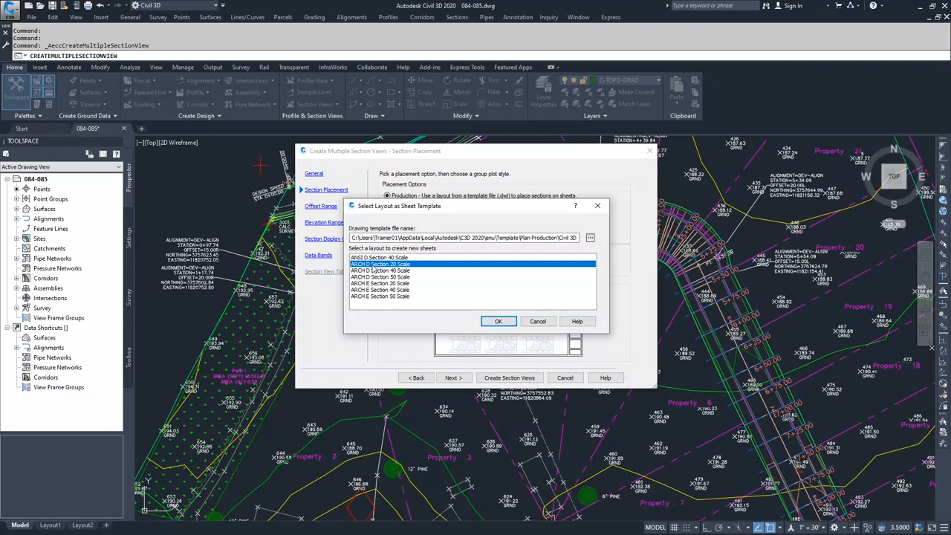
left_click(493, 323)
Recheck the vertical and horizontal scale in the Road Section view style and leave the section view wizard.
left_click(313, 175)
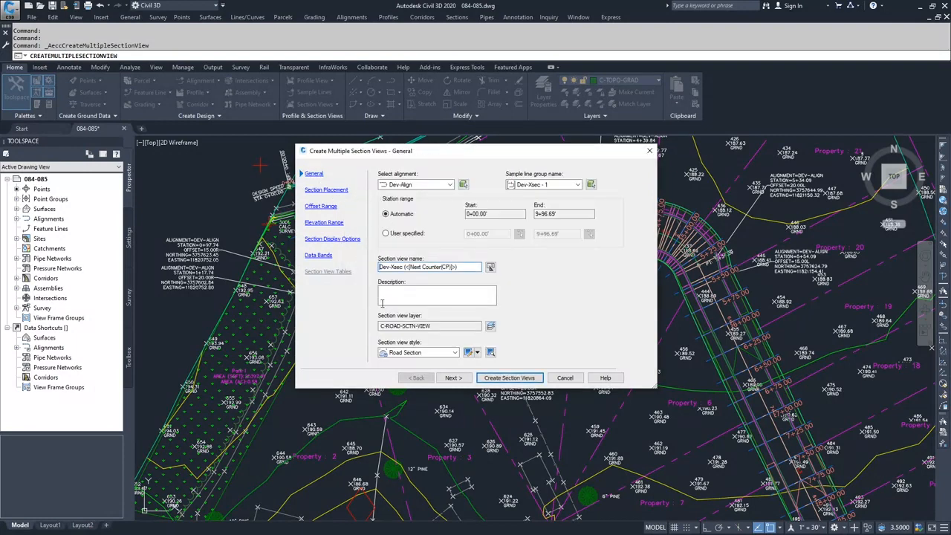
left_click(467, 352)
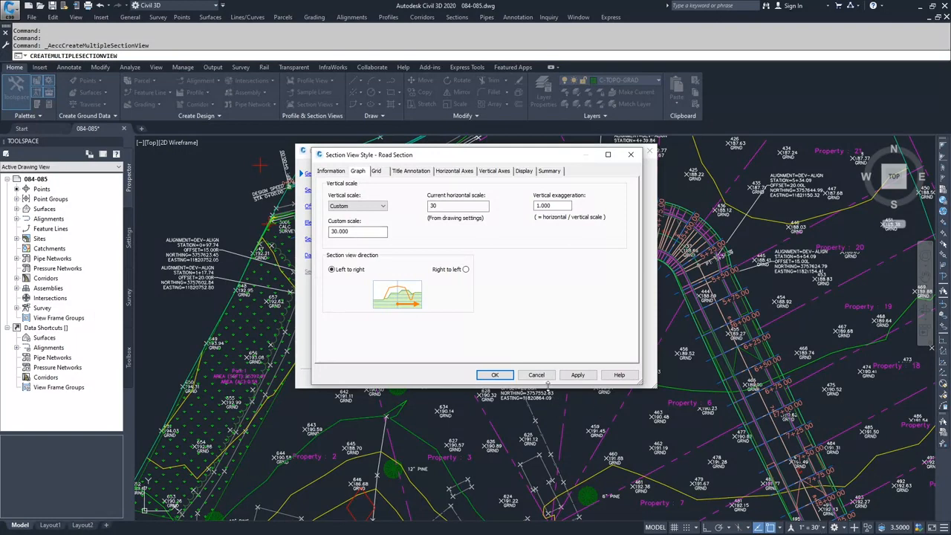
left_click(499, 375)
left_click(509, 378)
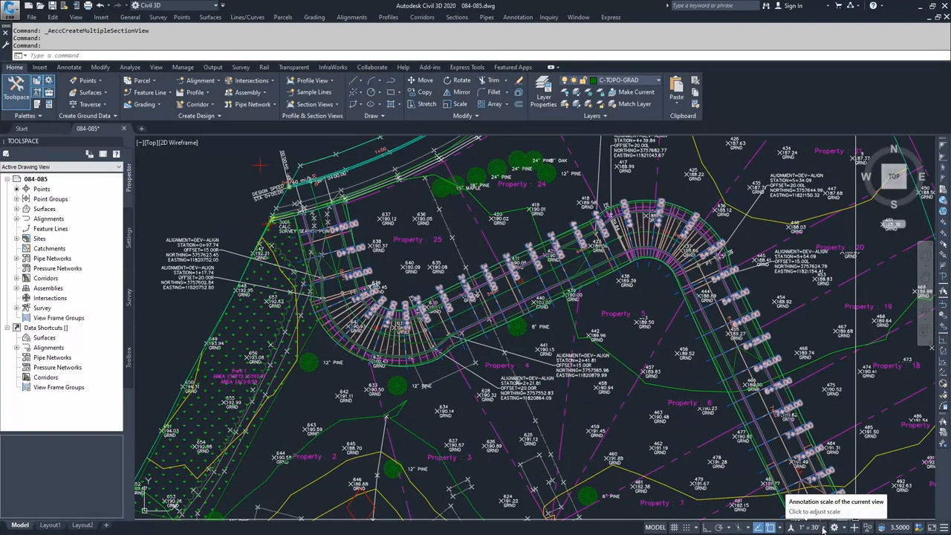
Set the annotation scale of the model view to 1" = 20'.
left_click(822, 529)
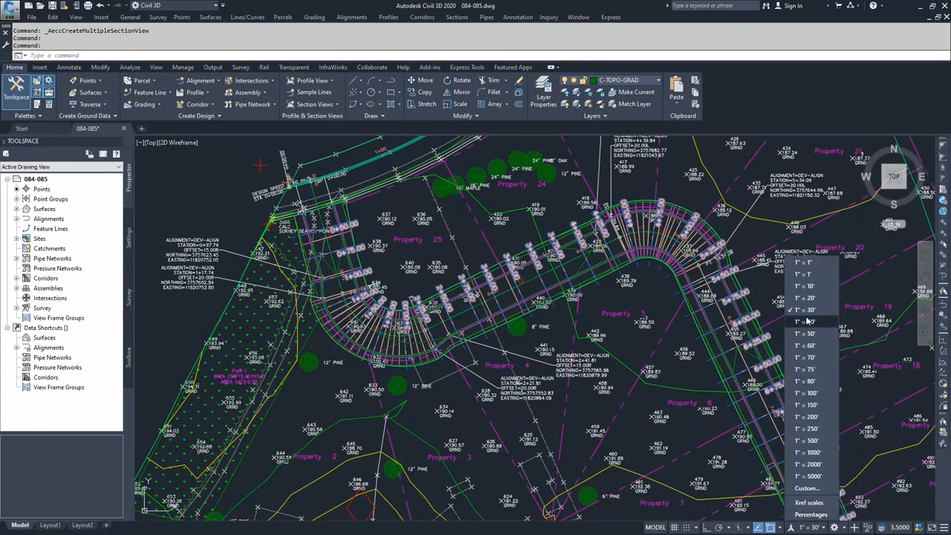
left_click(944, 528)
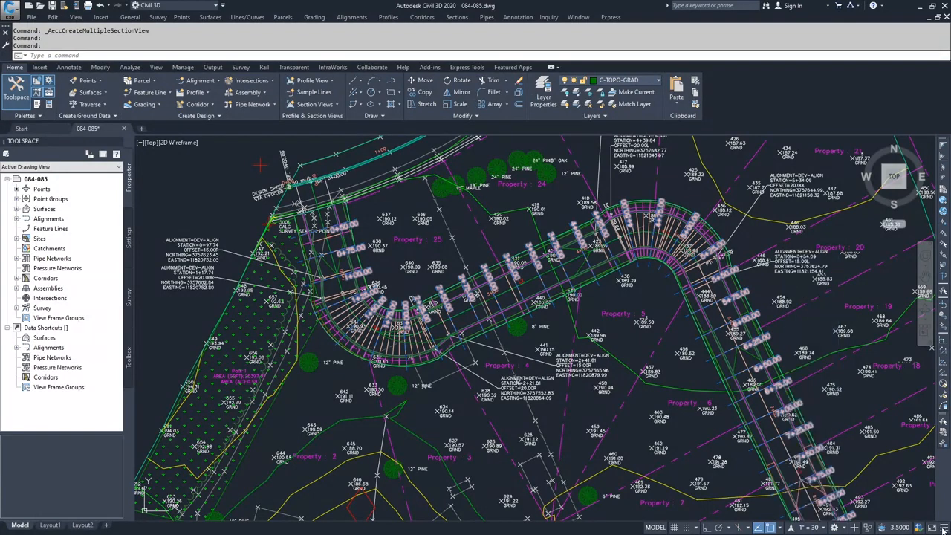
left_click(945, 528)
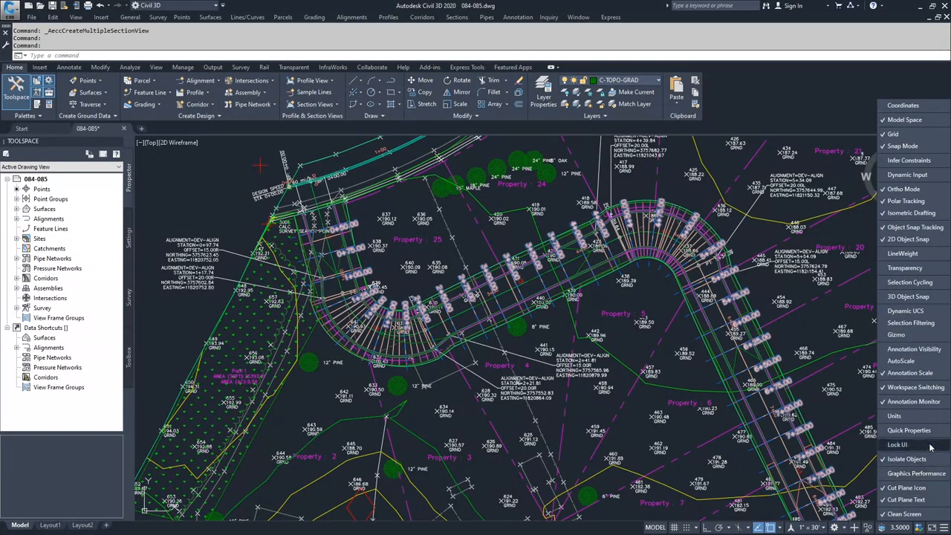
left_click(912, 380)
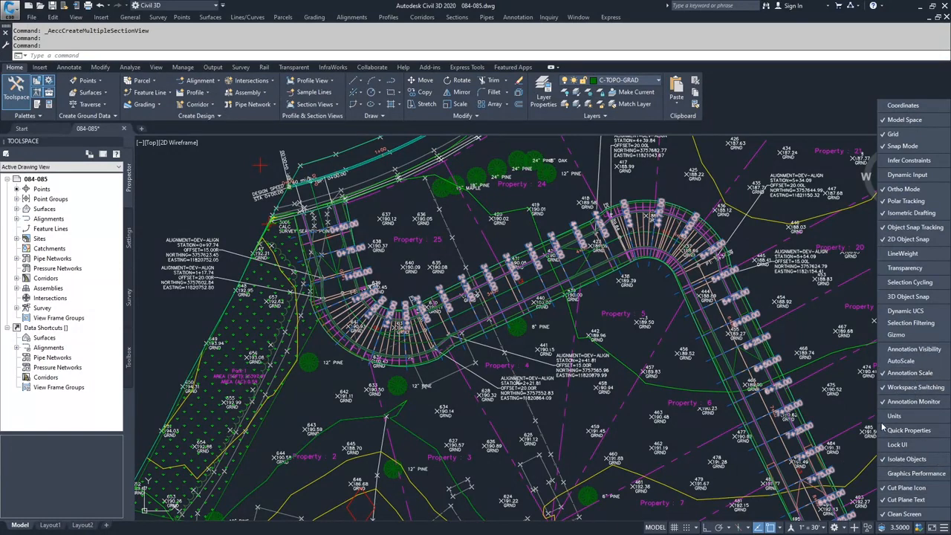
left_click(822, 529)
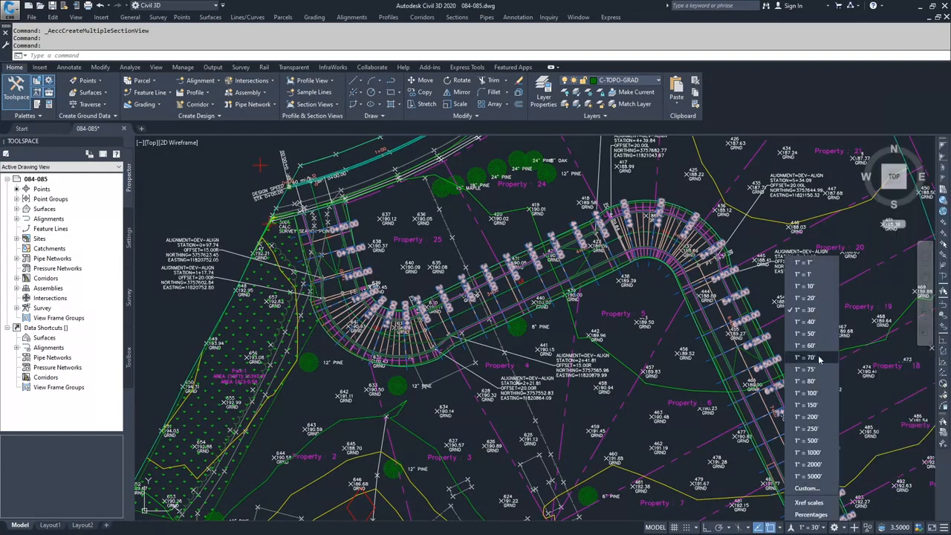
left_click(805, 299)
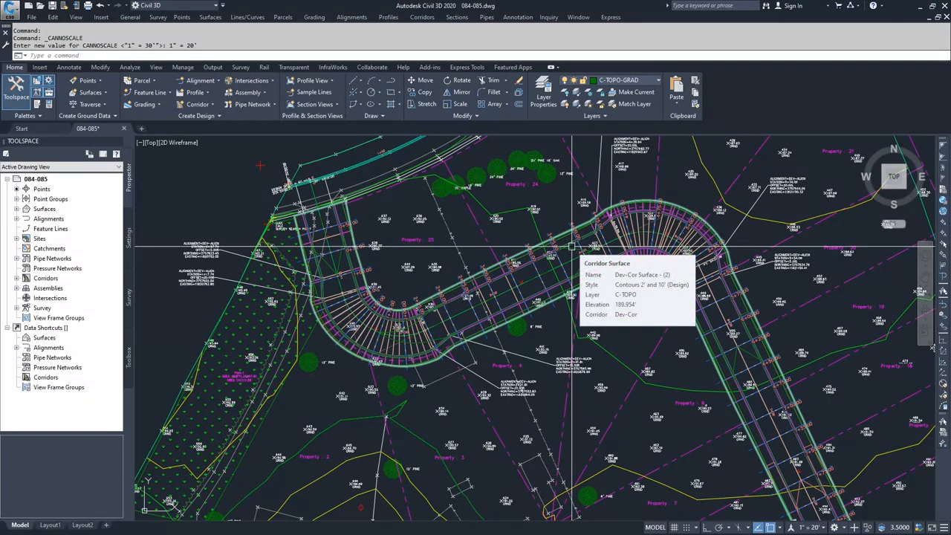
Start creating multiple section views again and check the vertical and horizontal scale in the Road Section view style.
left_click(316, 104)
left_click(314, 120)
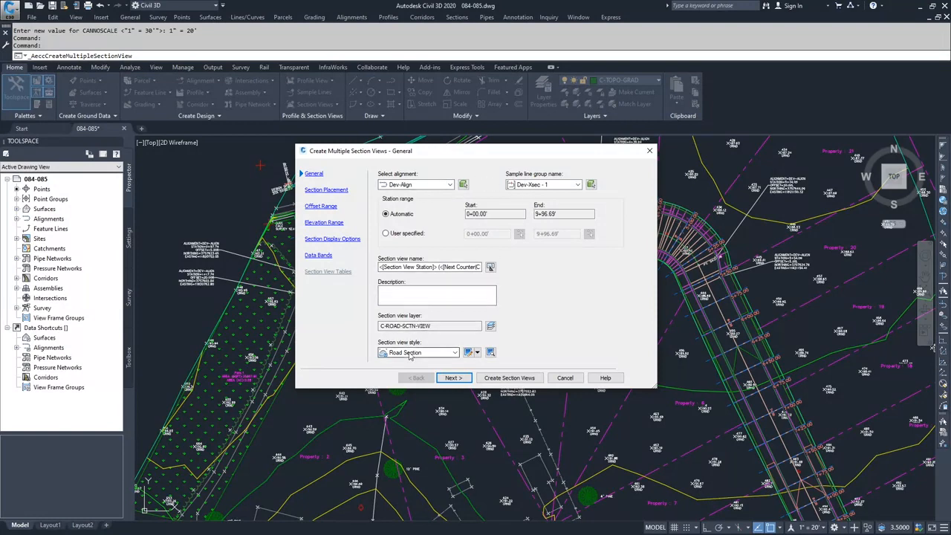
left_click(469, 353)
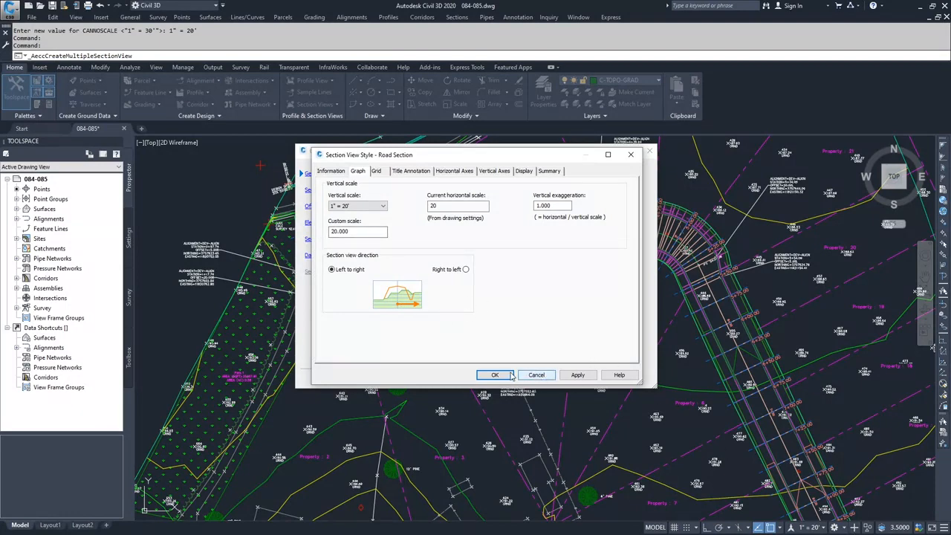
left_click(536, 374)
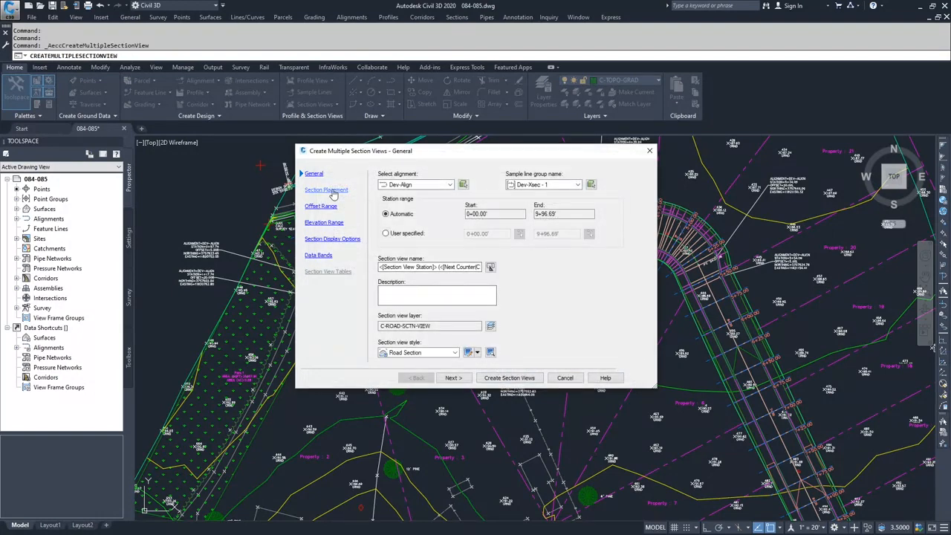
Go to section placement and confirm the ARCH D Section 20 Scale layout as the sheet template.
left_click(452, 378)
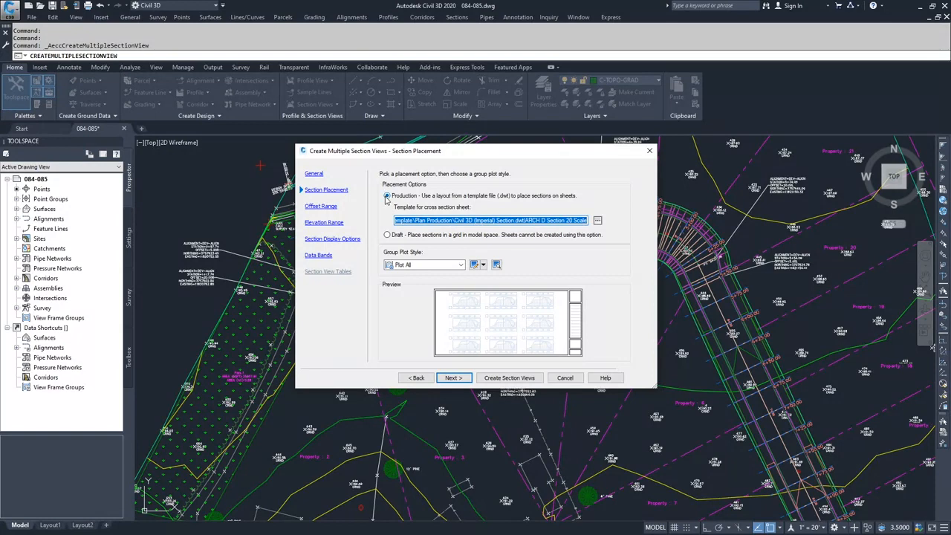
left_click(597, 221)
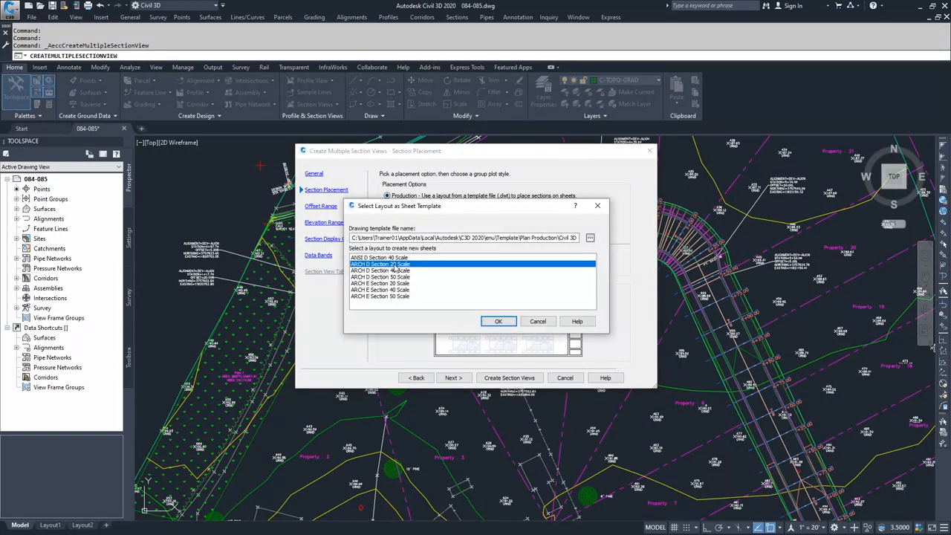
left_click(496, 322)
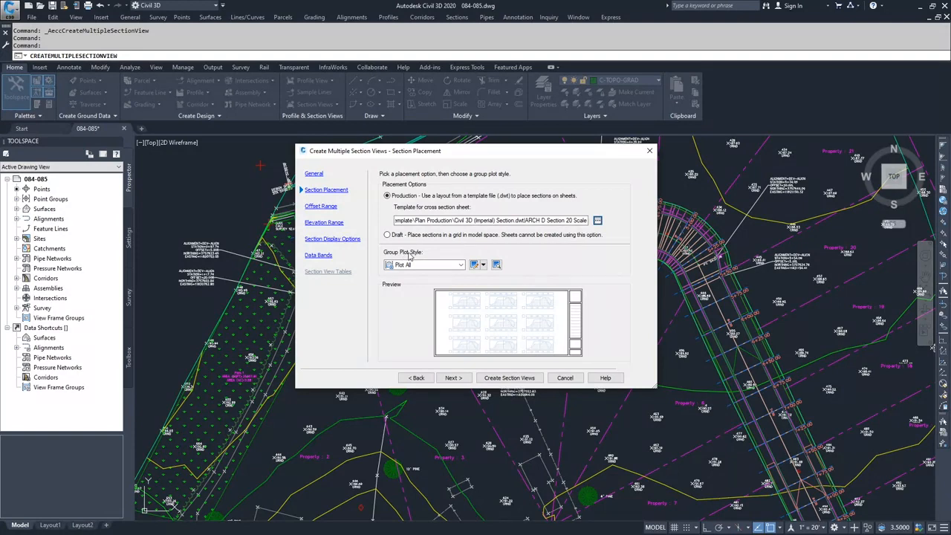
Open the Plot All group plot style for editing and keep Centerline alignment and Uniform per row or column cell sizes in its array rules.
left_click(483, 265)
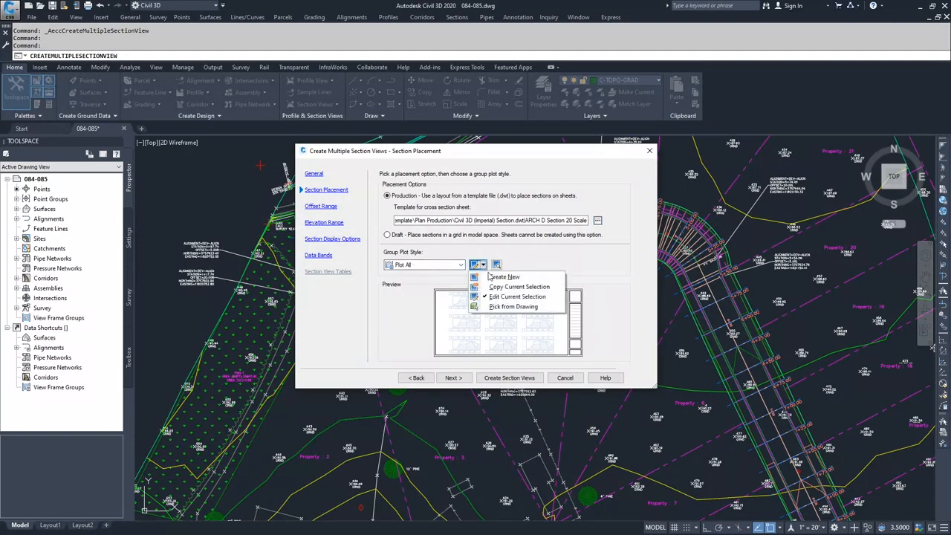
left_click(502, 298)
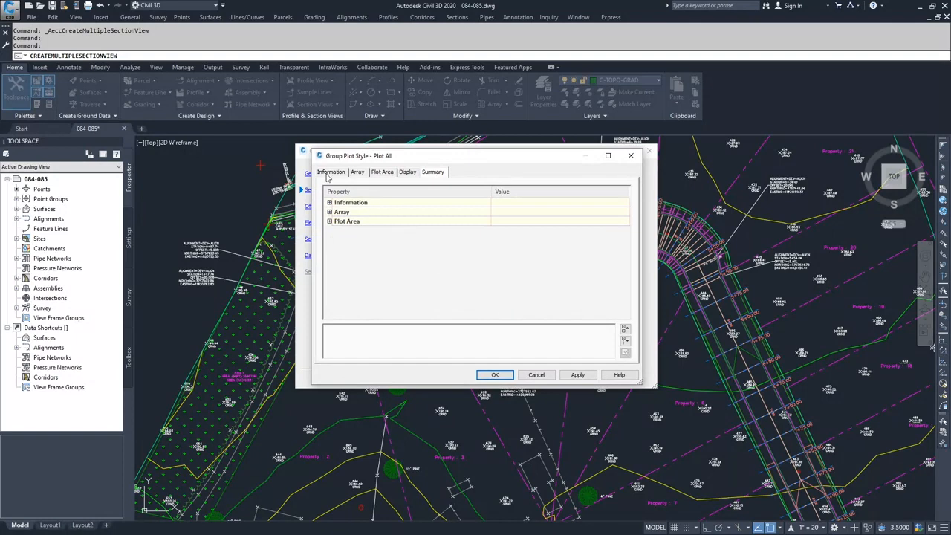
left_click(329, 173)
left_click(356, 172)
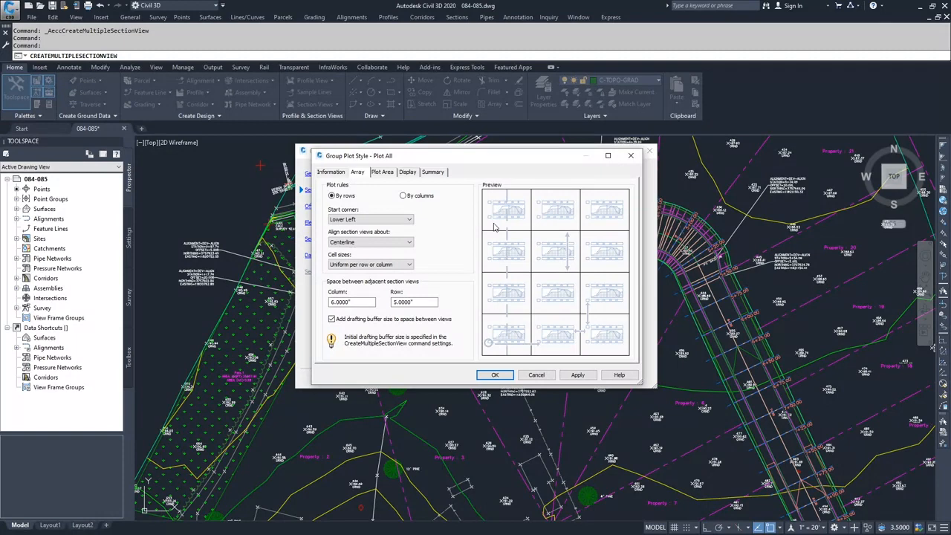
left_click(400, 220)
left_click(398, 222)
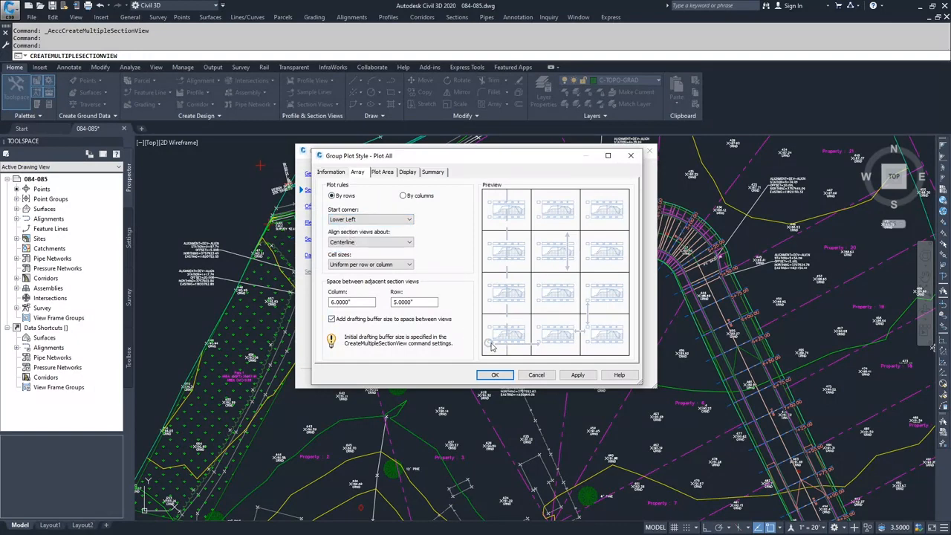
left_click(408, 246)
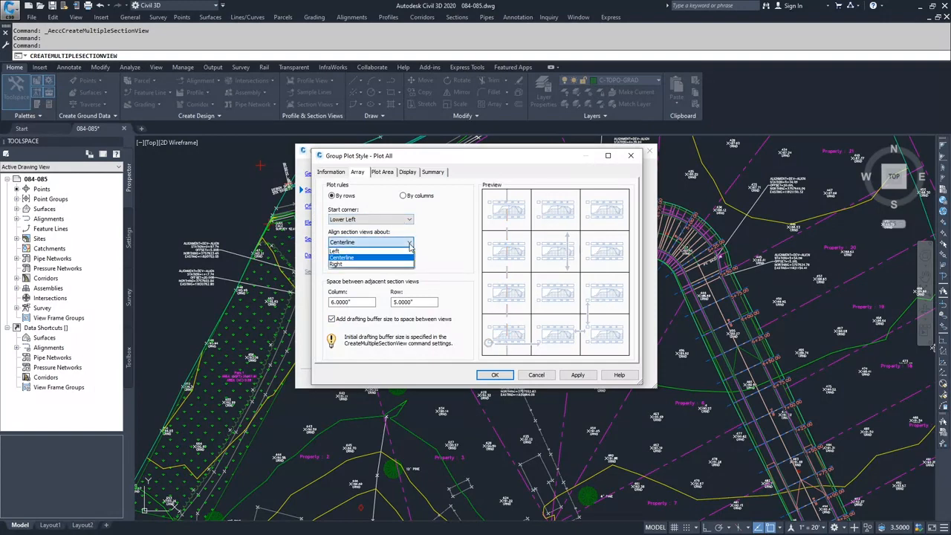
left_click(375, 257)
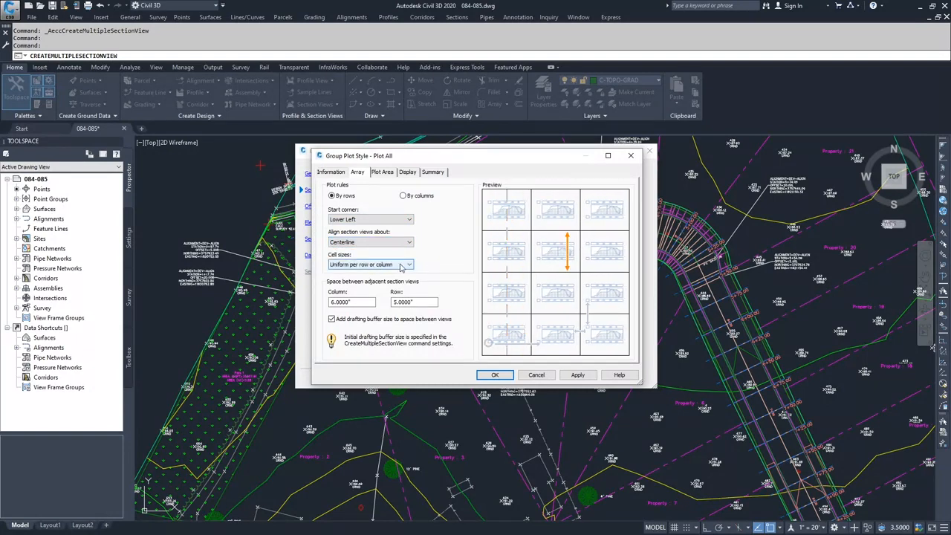
left_click(402, 266)
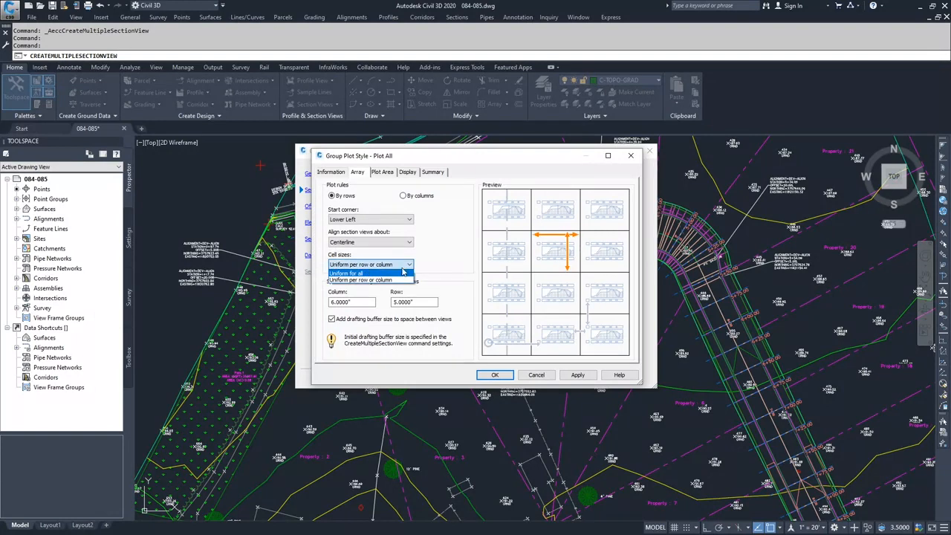
left_click(394, 281)
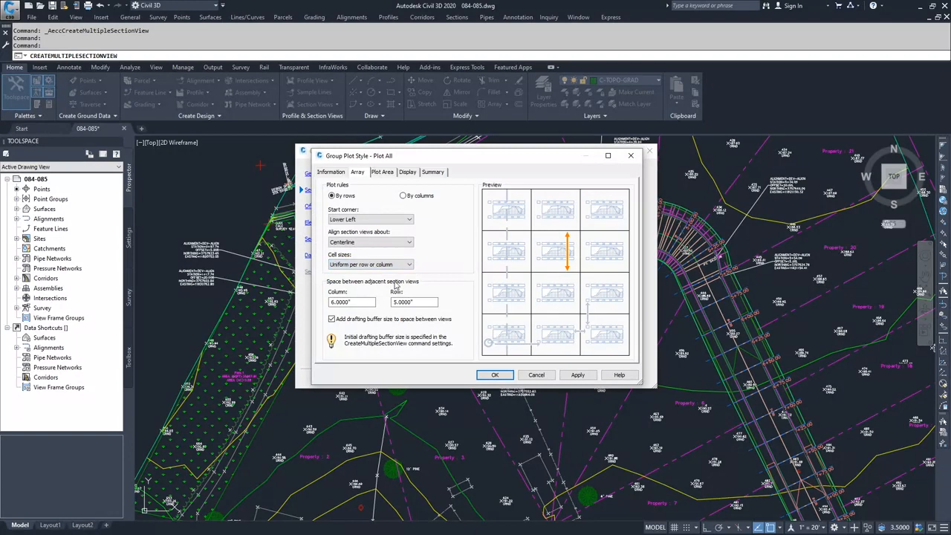
Set both the column and row spacing between adjacent section views to 2".
left_click(362, 302)
double_click(362, 301)
type("2")
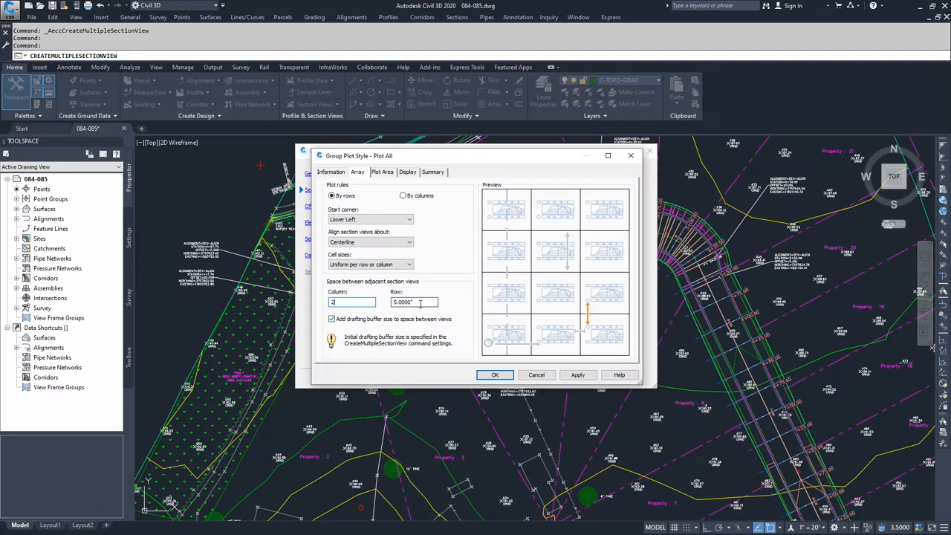
key("Tab")
type("2")
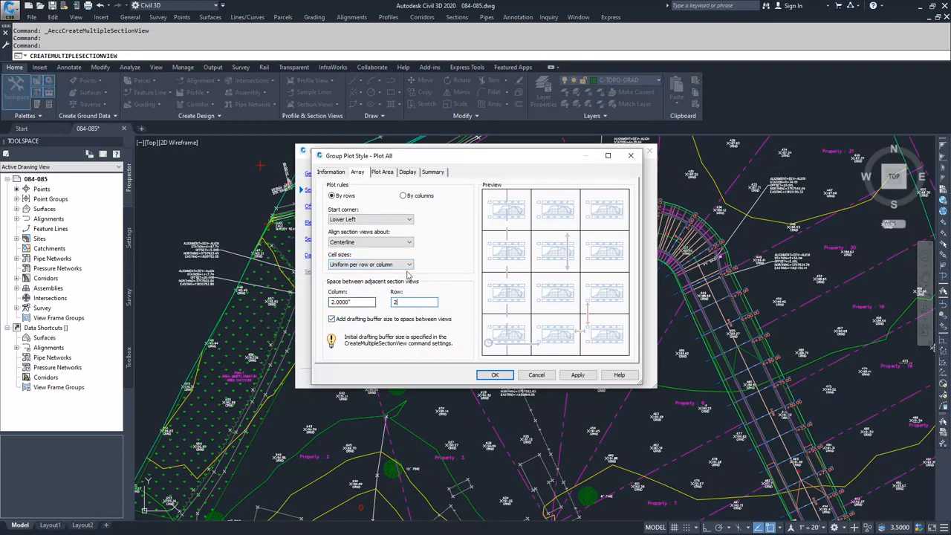
Try Uniform for all as the cell size rule, and return it to Uniform per row or column.
left_click(375, 266)
left_click(376, 274)
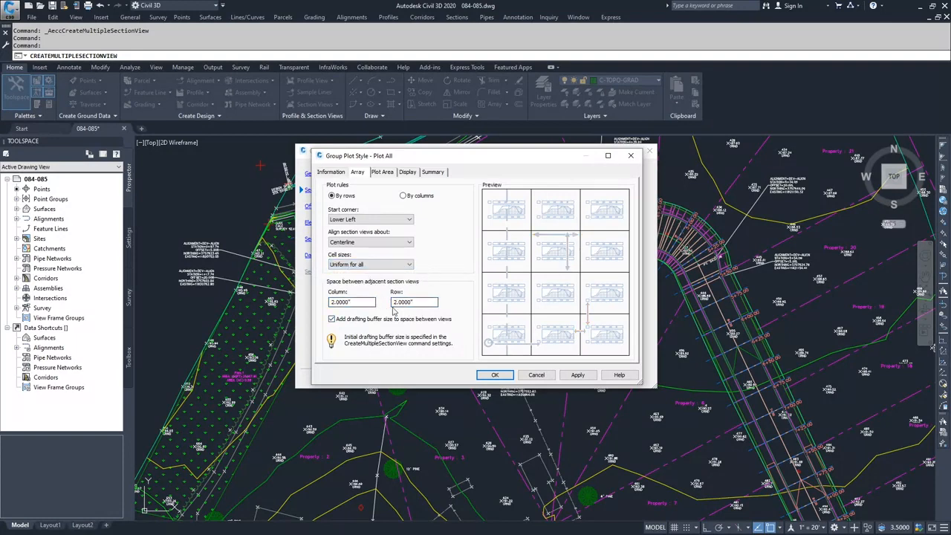
left_click(371, 264)
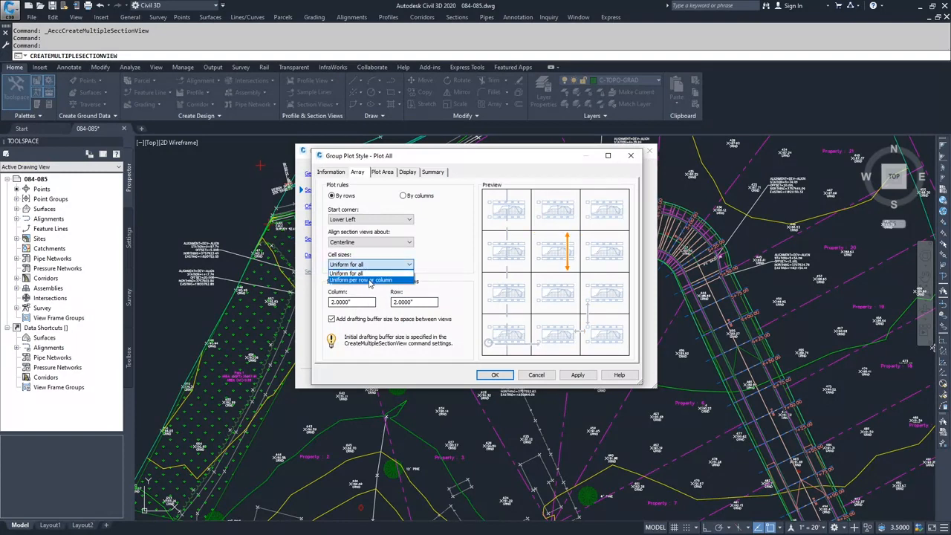
left_click(370, 280)
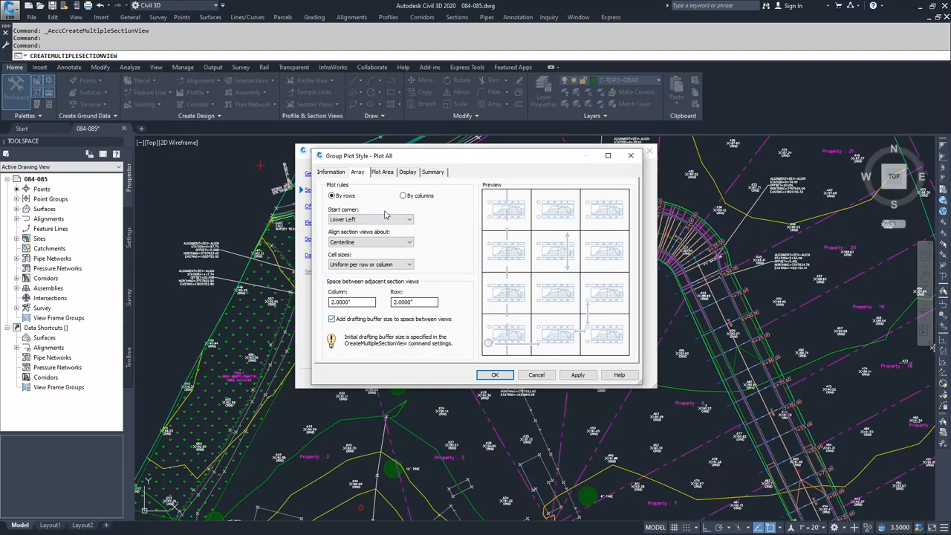
Review the plot area grid, page gap, display and array settings of the Plot All style, and accept the style changes.
left_click(383, 174)
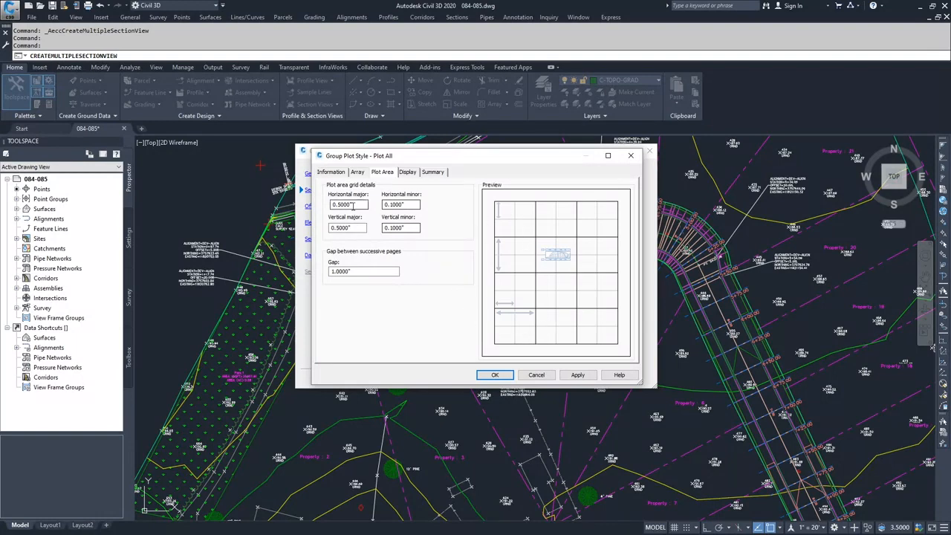
left_click(407, 206)
left_click(352, 228)
left_click(402, 228)
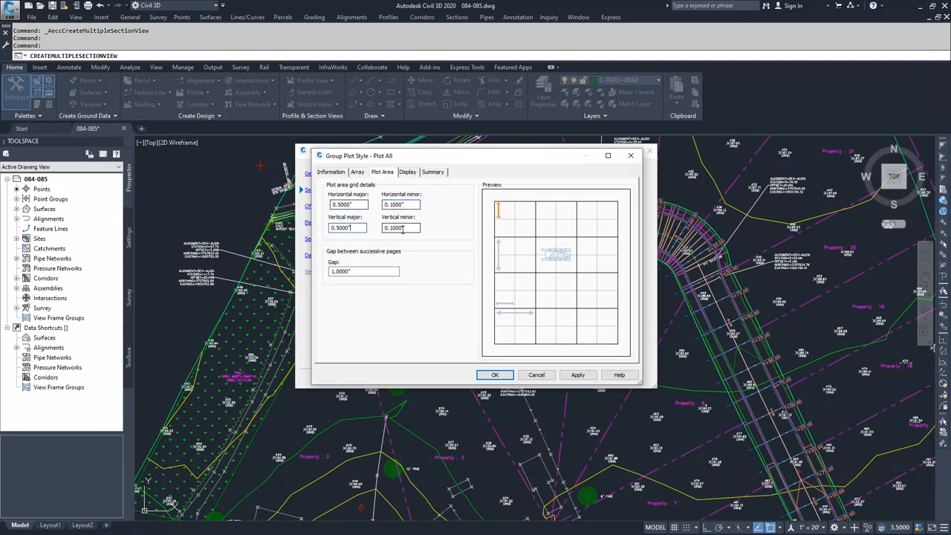
left_click(361, 271)
left_click(408, 172)
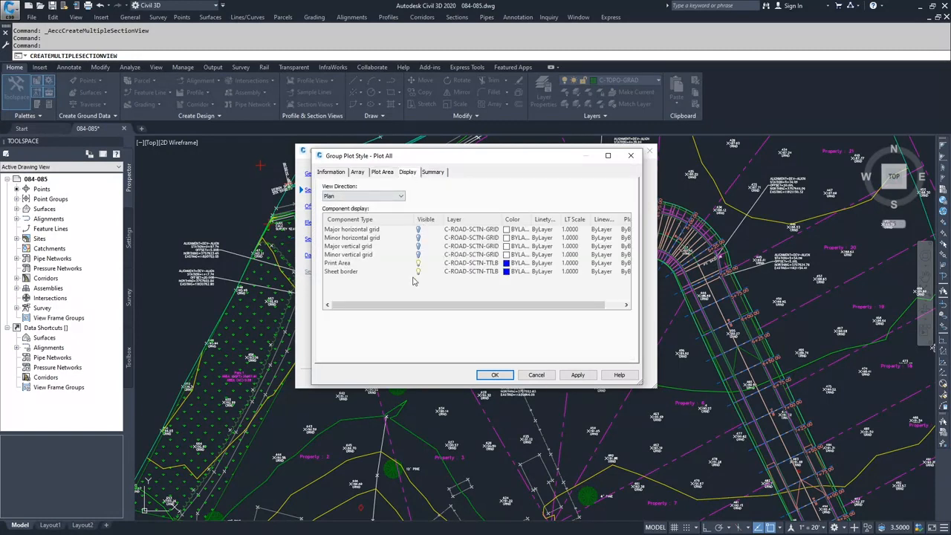
left_click(431, 173)
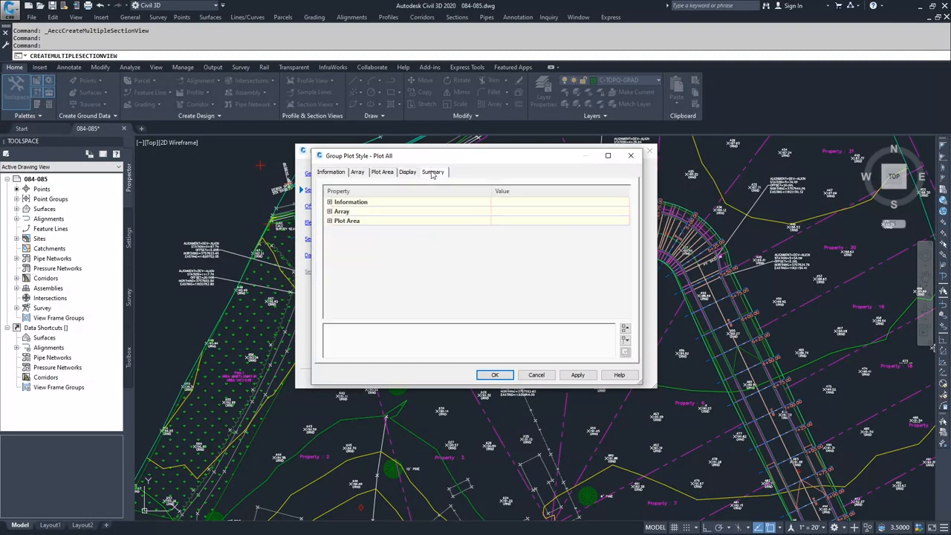
left_click(335, 172)
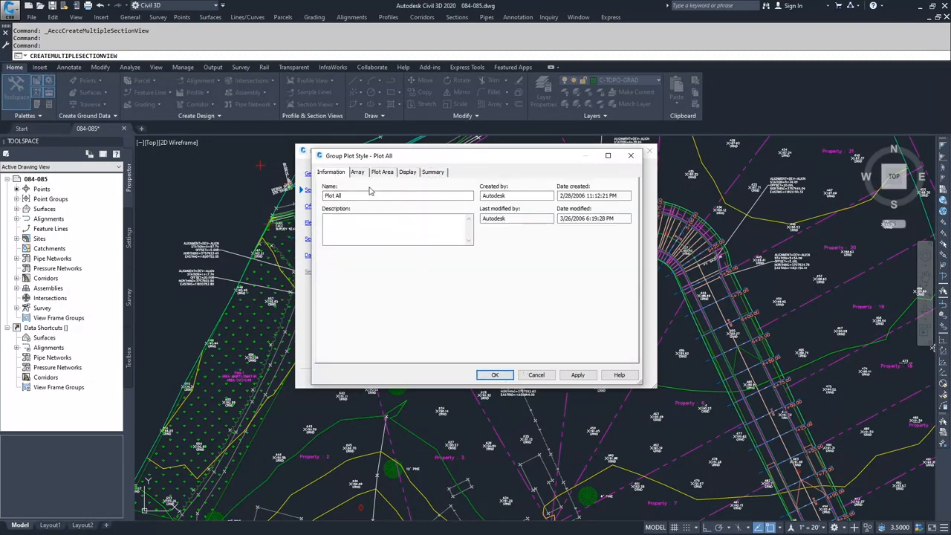
left_click(357, 173)
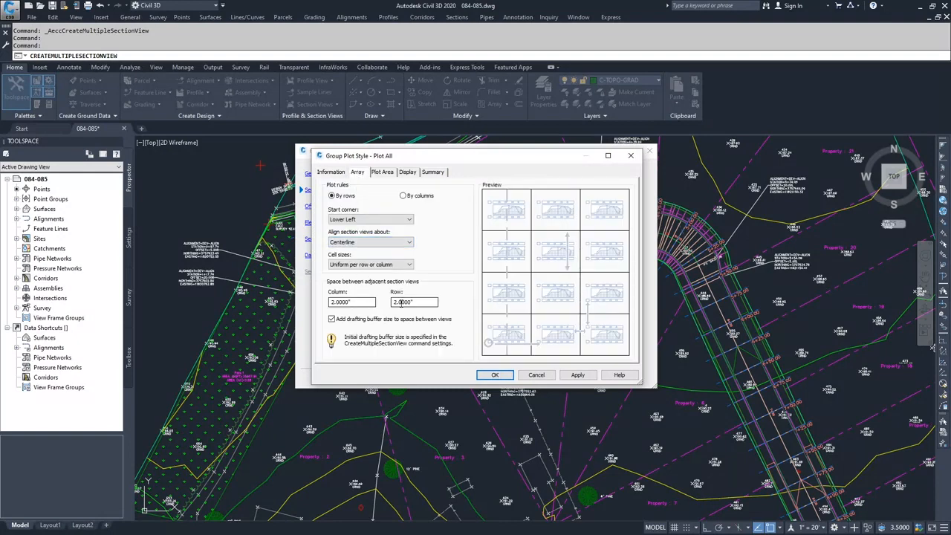
left_click(493, 376)
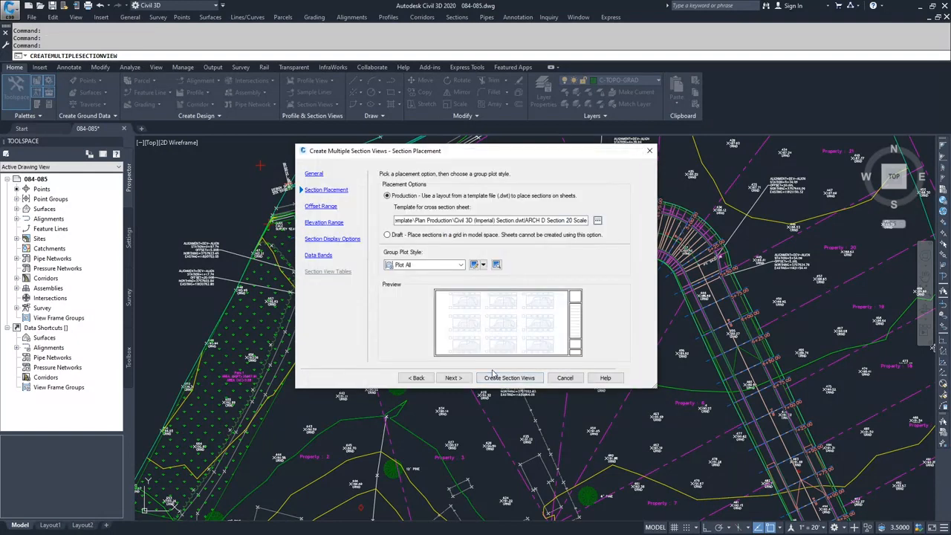
Keep the automatic offset and elevation ranges and proceed to the section display options.
left_click(454, 379)
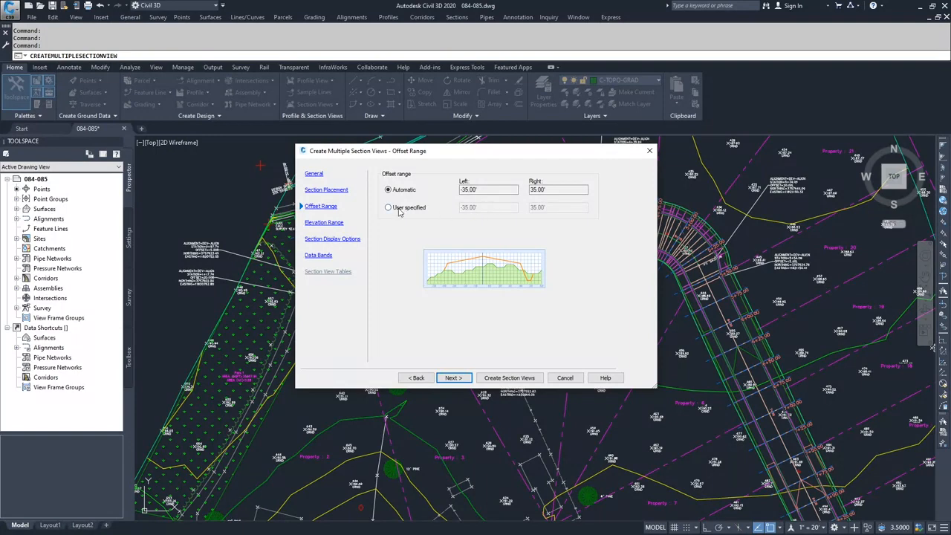
left_click(461, 380)
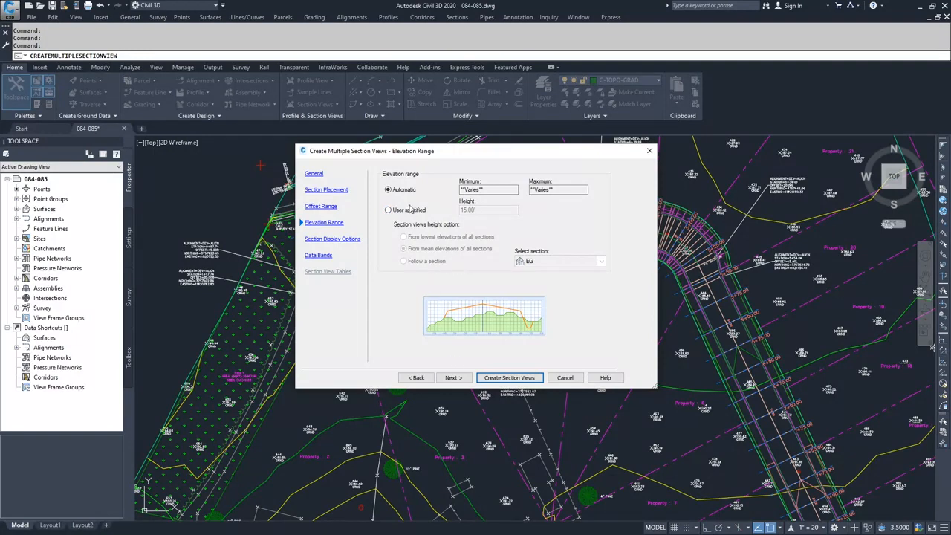
left_click(451, 379)
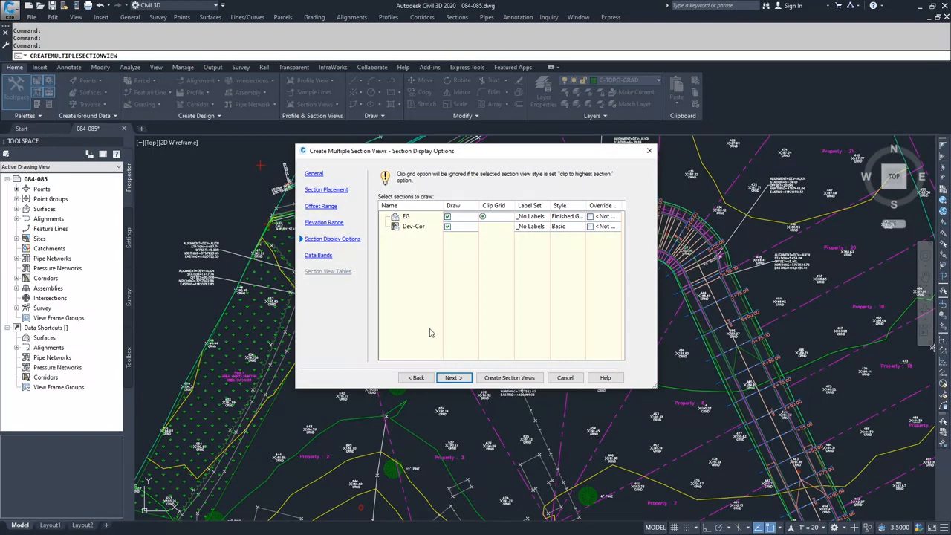
Keep both the EG and Dev-Cor sections selected for drawing and continue to the data bands.
left_click(448, 227)
left_click(447, 227)
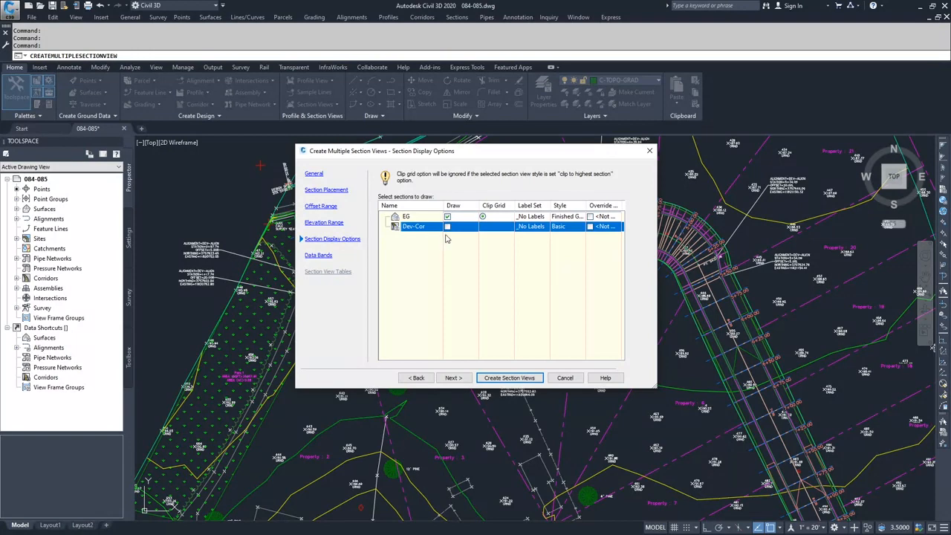
left_click(447, 227)
left_click(453, 378)
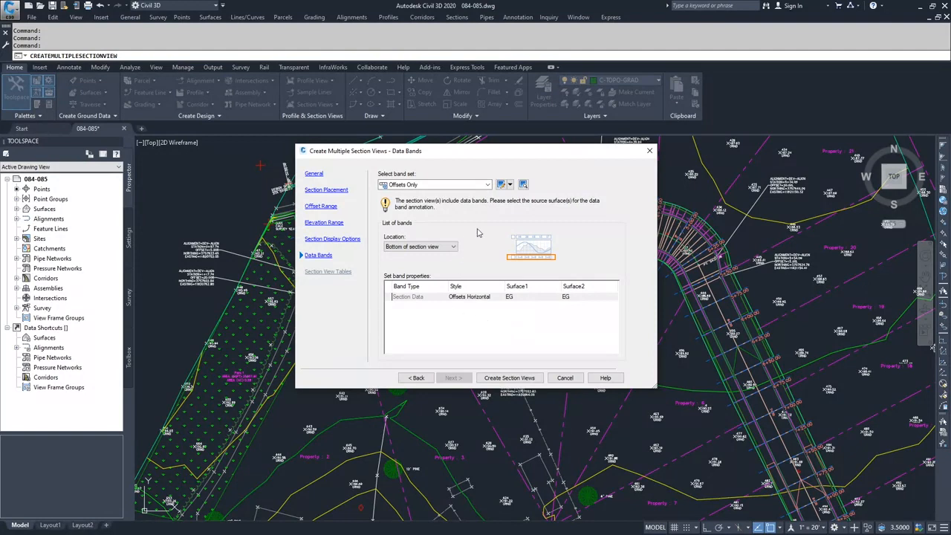
Examine the band types and band styles available in the Offsets Only band set, and close it with its bands as they are.
left_click(503, 186)
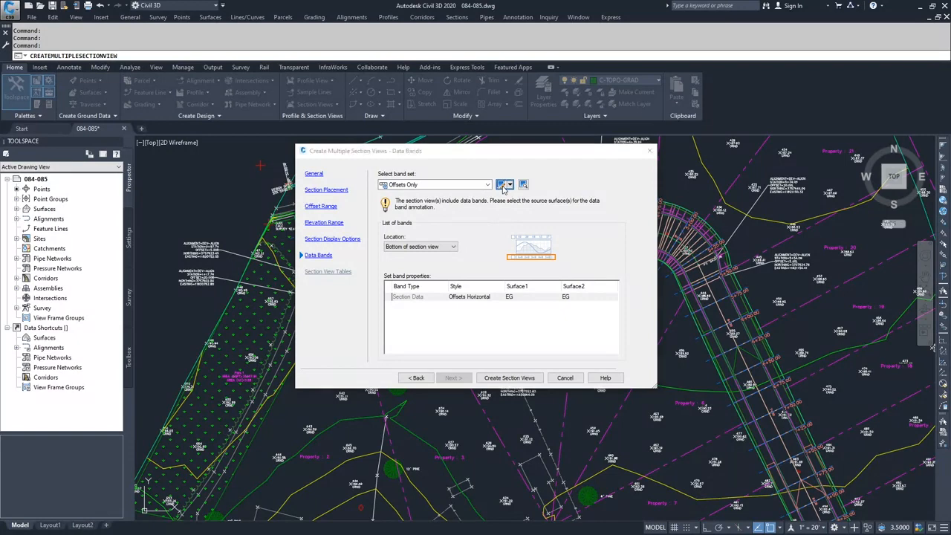
left_click(312, 172)
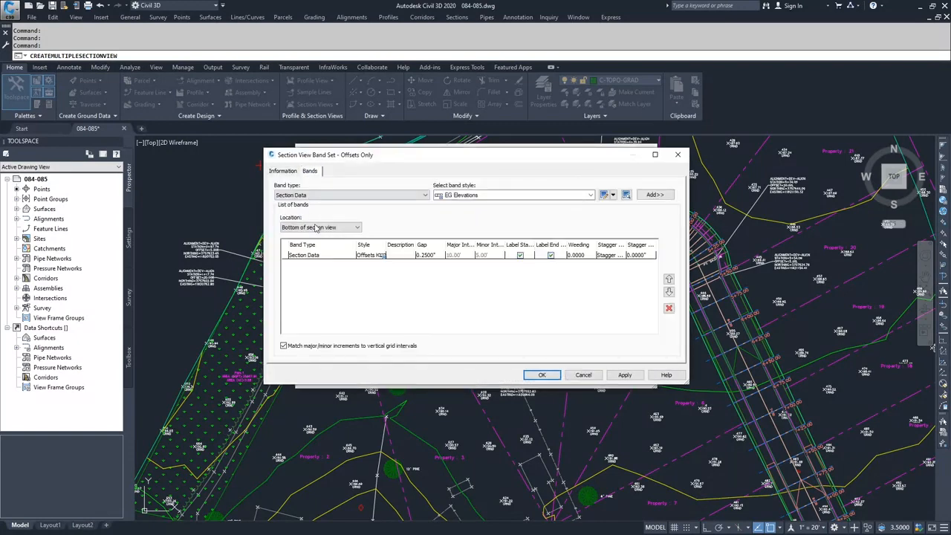
left_click(327, 196)
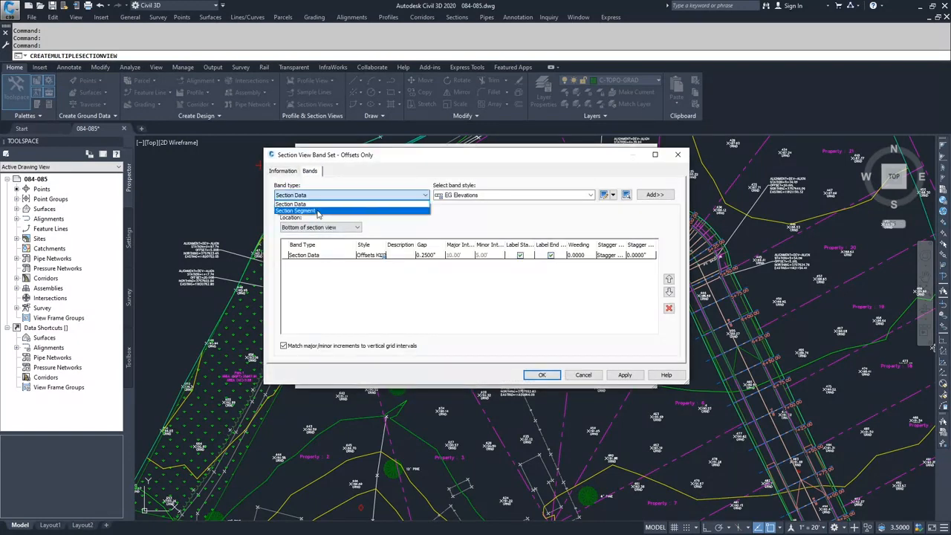
left_click(406, 194)
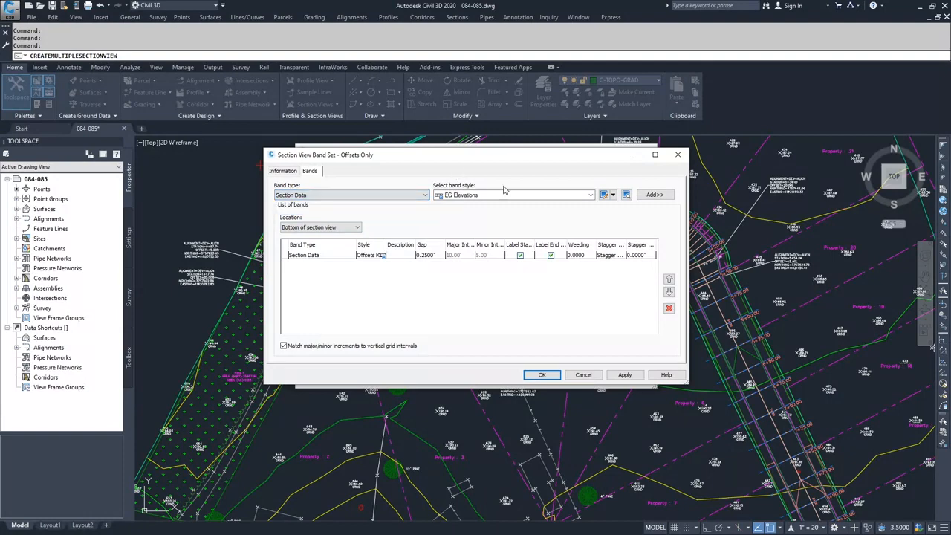
left_click(520, 195)
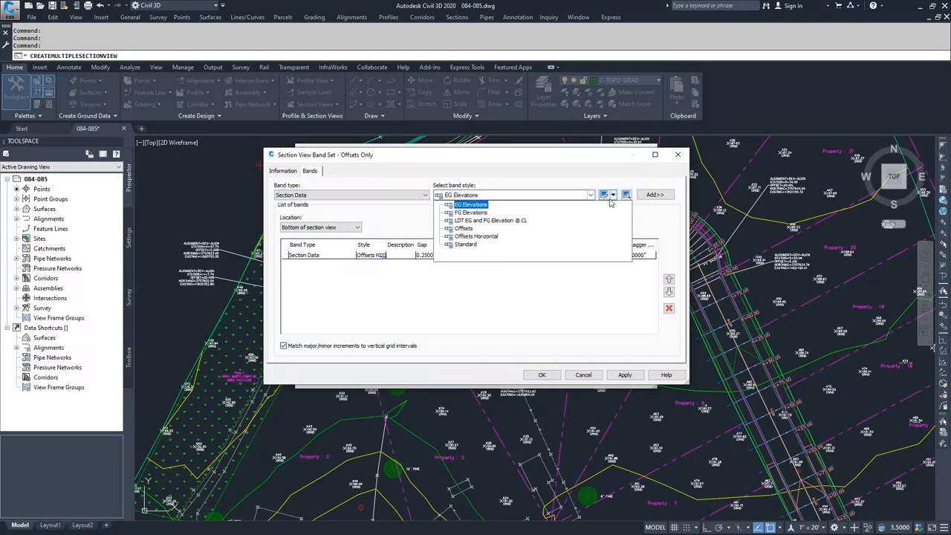
left_click(559, 204)
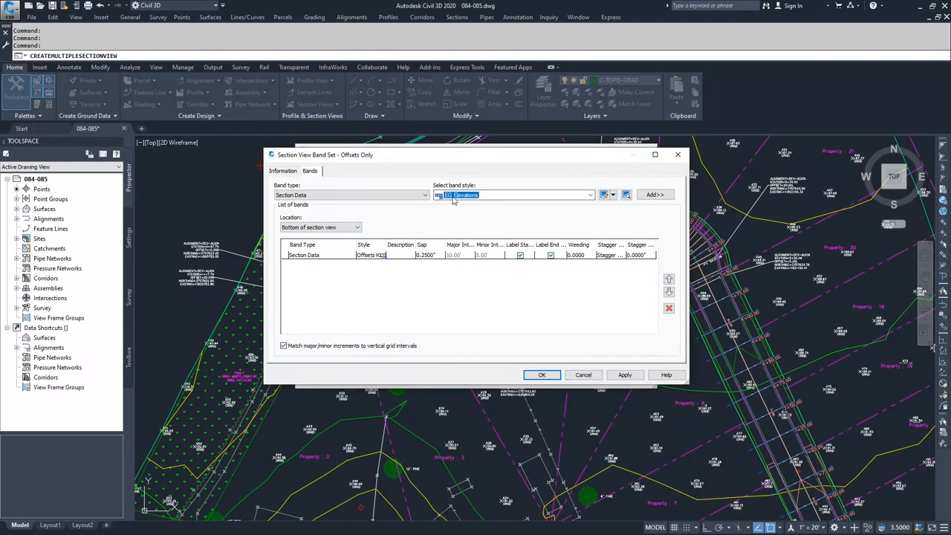
left_click(543, 376)
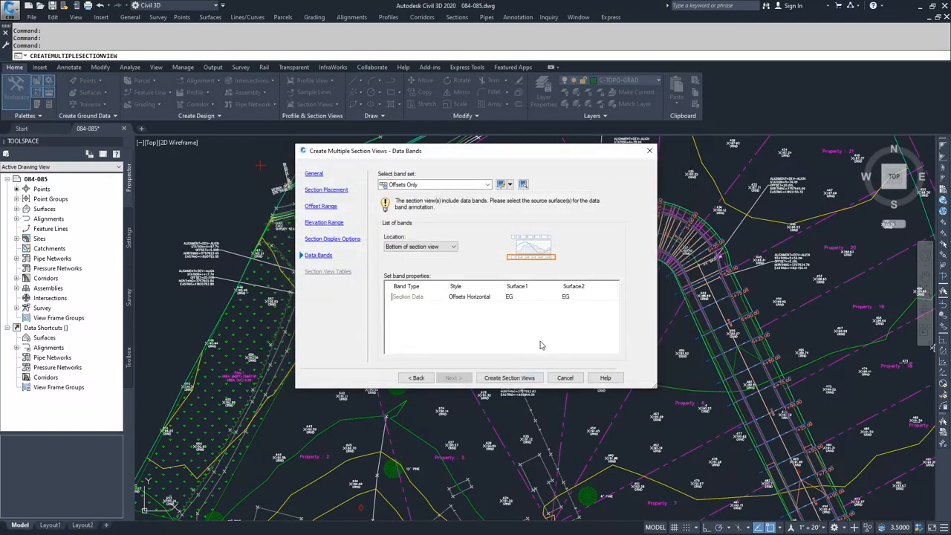
Create the section views, placing their origin in the empty area just above the upper-left corner of the Dev-Align profile view.
left_click(509, 378)
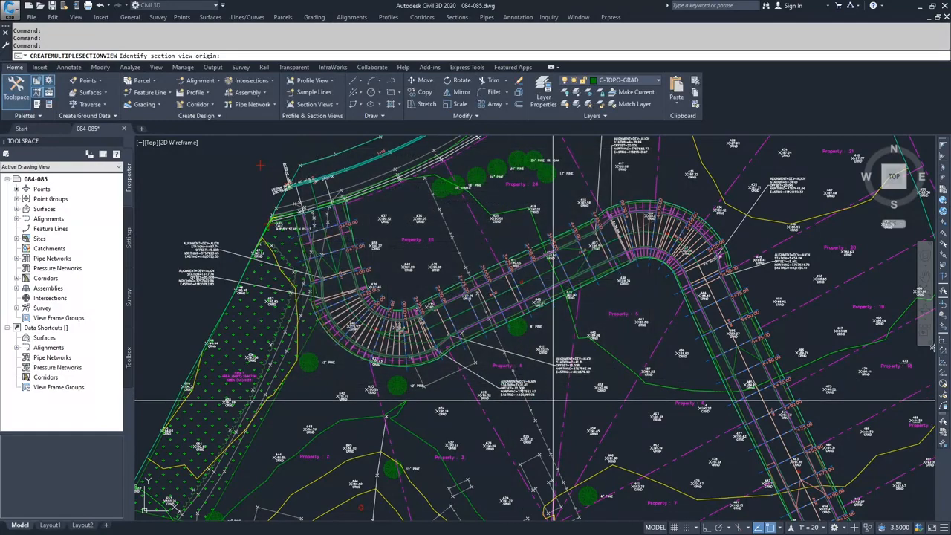
scroll(561, 397, "down", 4)
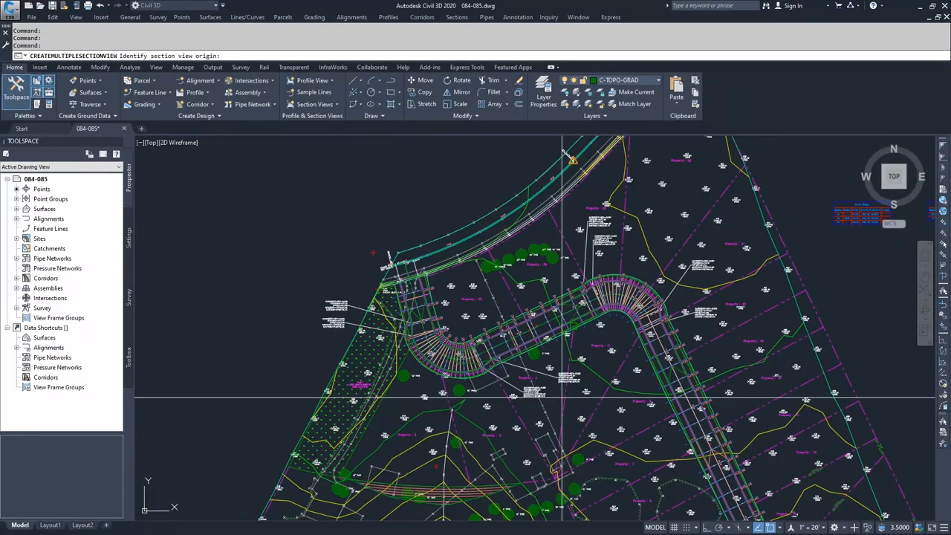
middle_click_drag(644, 392, 516, 370)
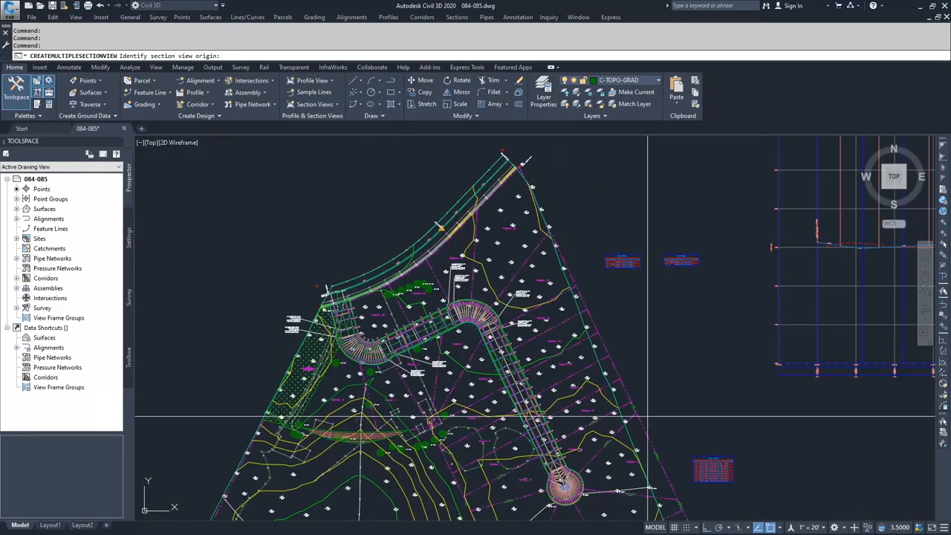
middle_click_drag(718, 400, 483, 305)
middle_click_drag(654, 342, 477, 297)
scroll(497, 307, "down", 4)
scroll(573, 330, "down", 3)
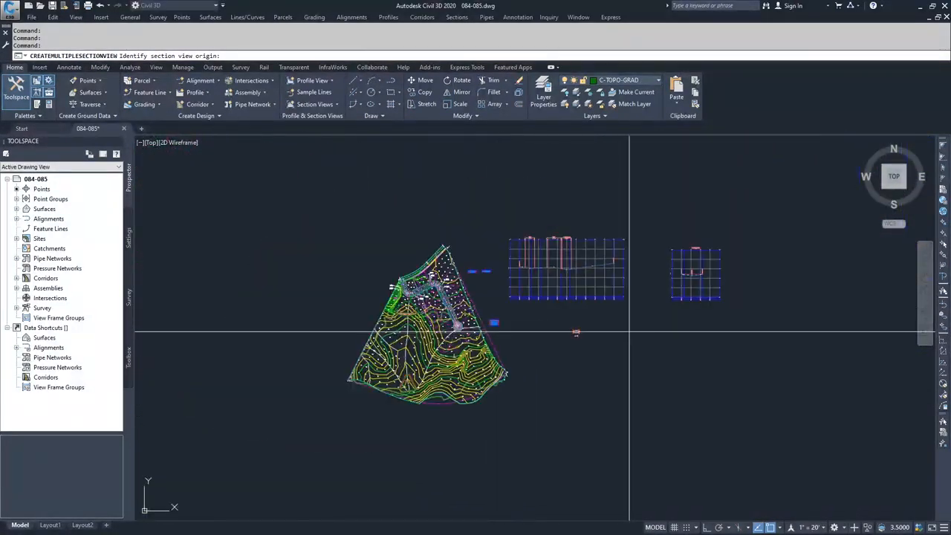
mouse_move(658, 324)
middle_mouse_down()
mouse_move(513, 325)
mouse_move(372, 350)
middle_mouse_up()
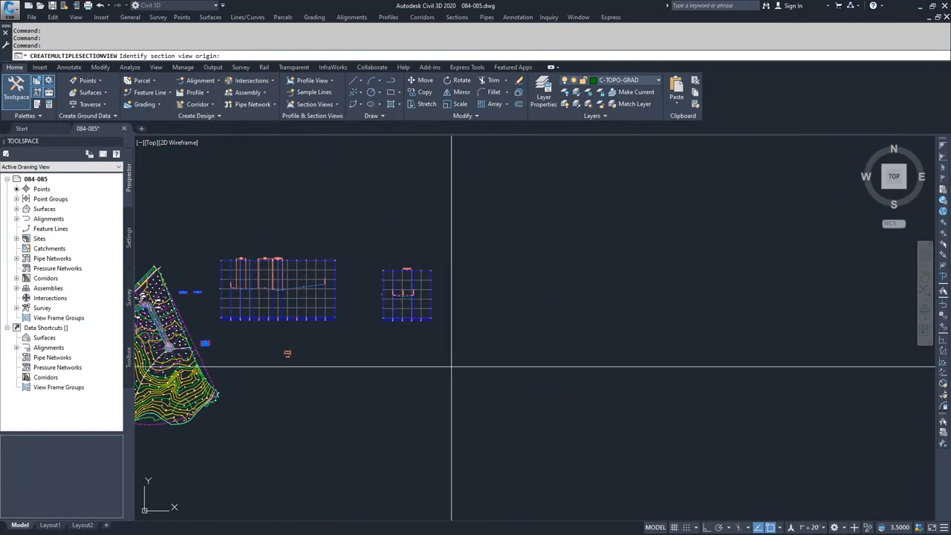
left_click(221, 232)
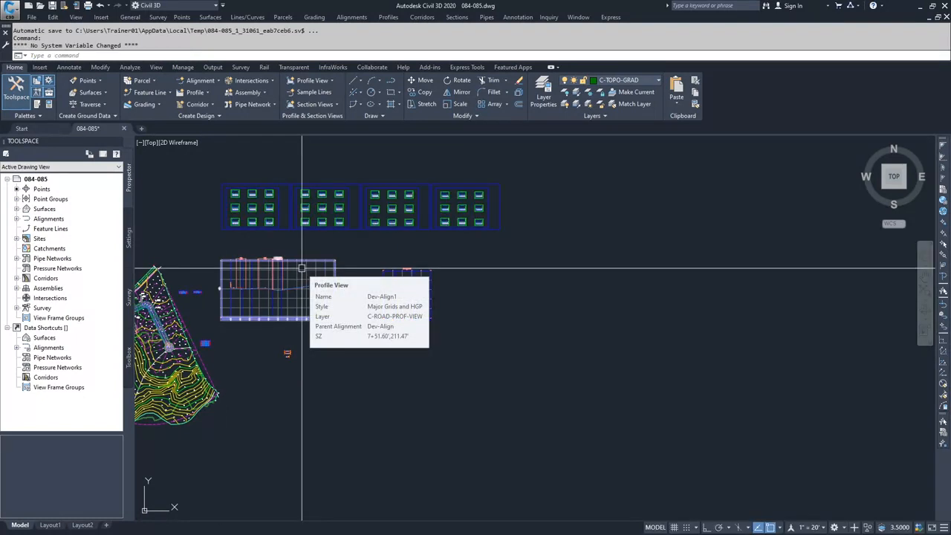
middle_click_drag(315, 231, 363, 240)
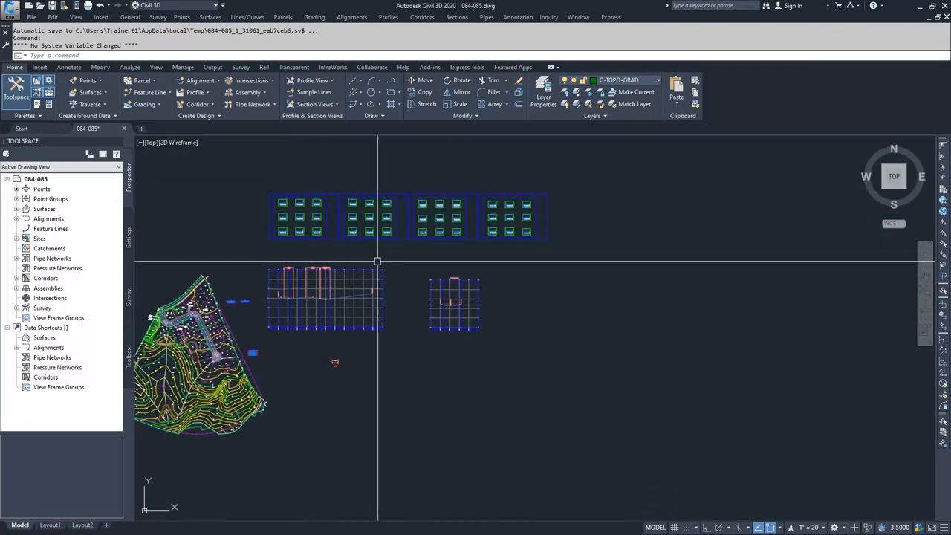